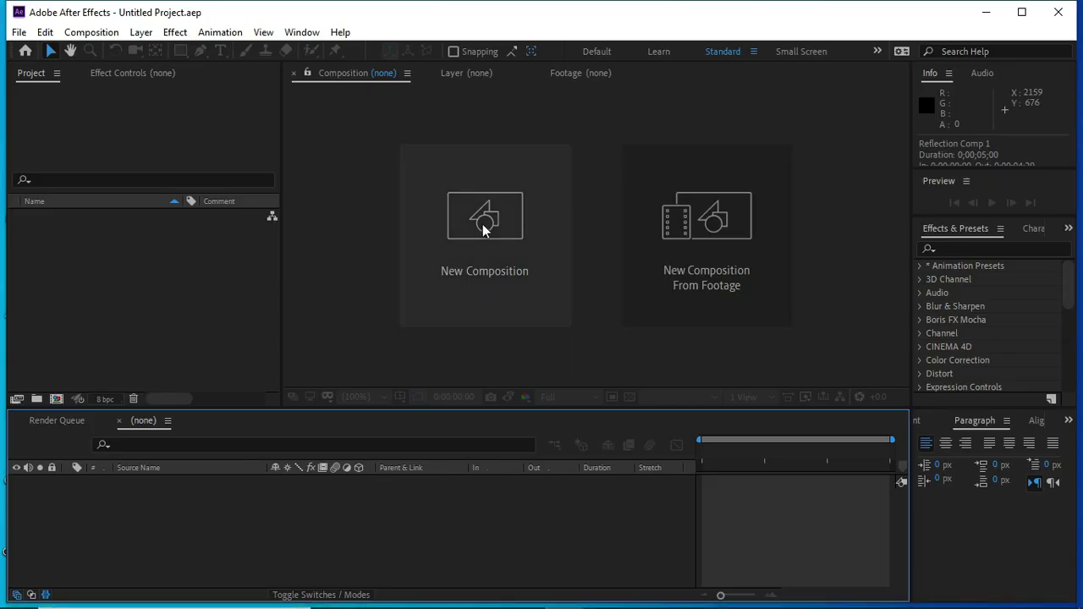
# Step: Create Comp 1 from the HDTV 1080 29.97 preset: 1920×1080, 29.97 fps, 5 seconds
pyautogui.click(482, 223)
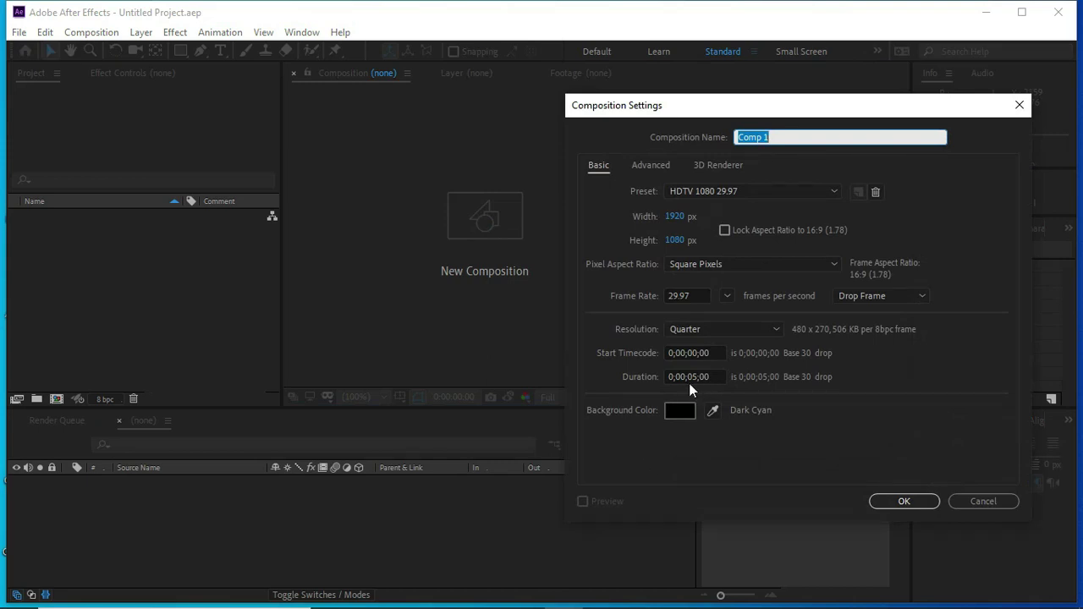
pyautogui.click(904, 501)
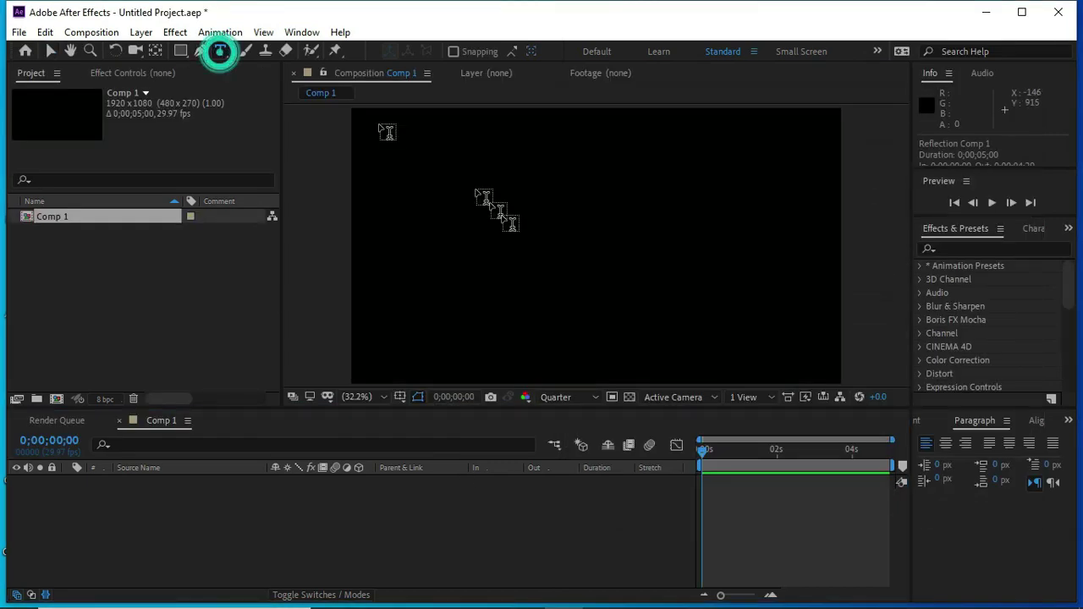
# Step: Add a text layer reading 'Reflection' in yellow Arial Bold at 252 px
pyautogui.click(221, 52)
pyautogui.click(460, 256)
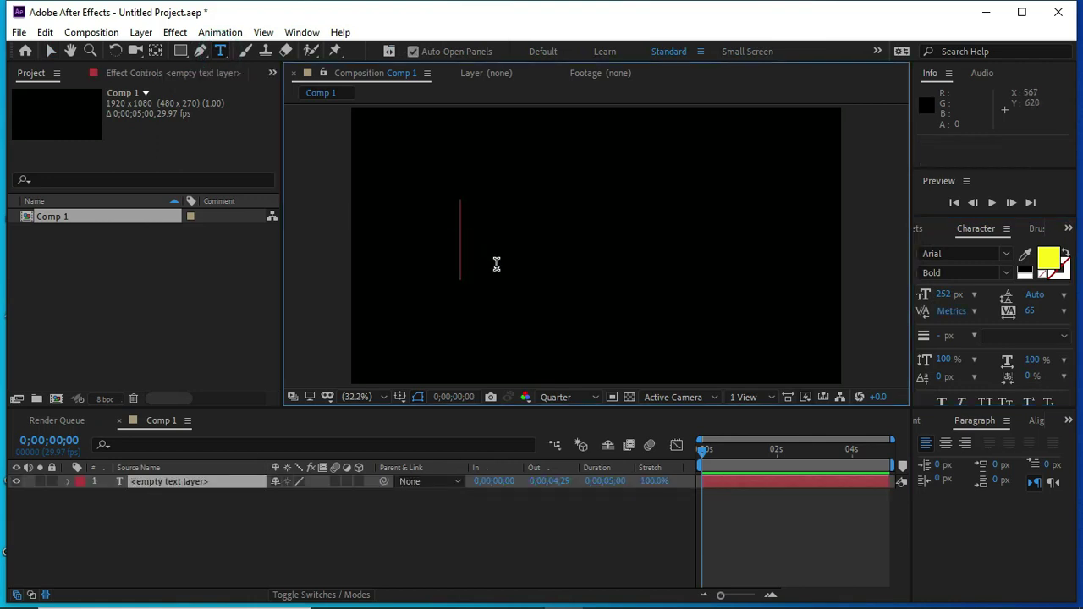
pyautogui.write('Re')
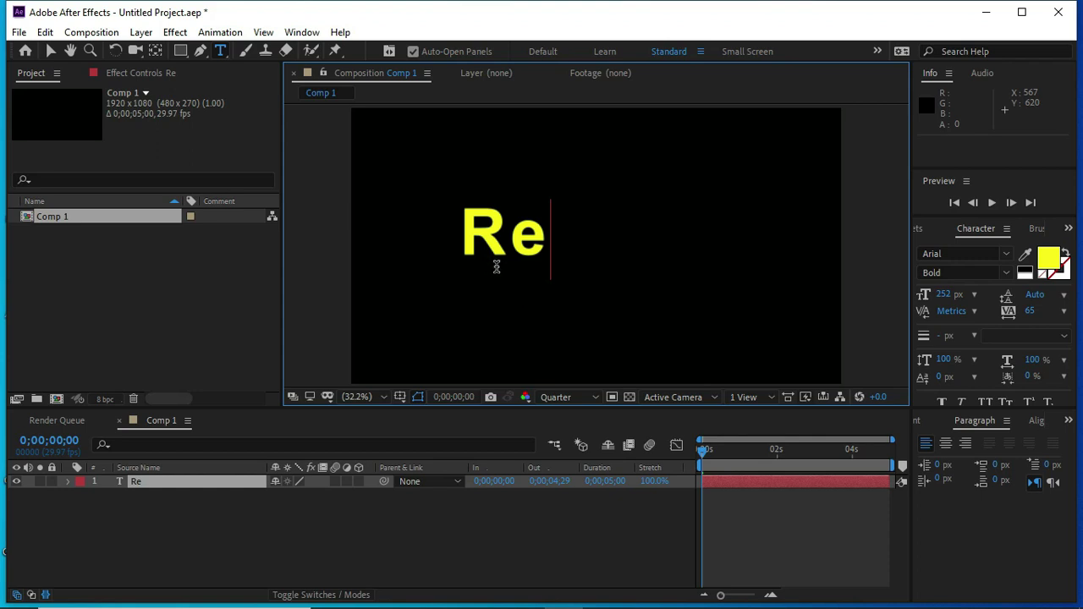
pyautogui.write('flection')
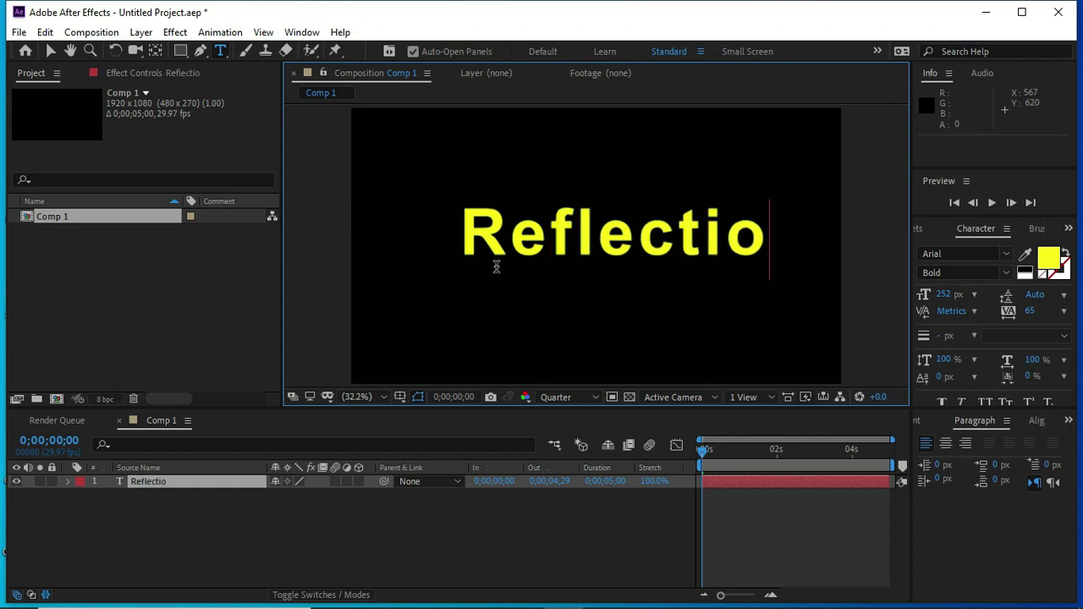
pyautogui.click(237, 482)
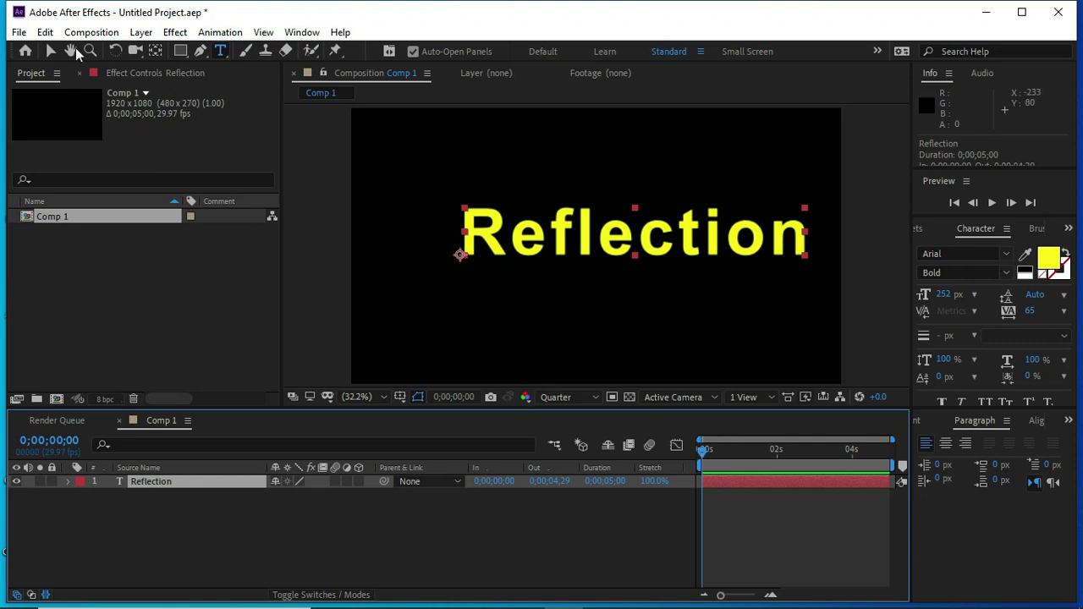
# Step: Change the Reflection text's font to Impact
pyautogui.press('v')
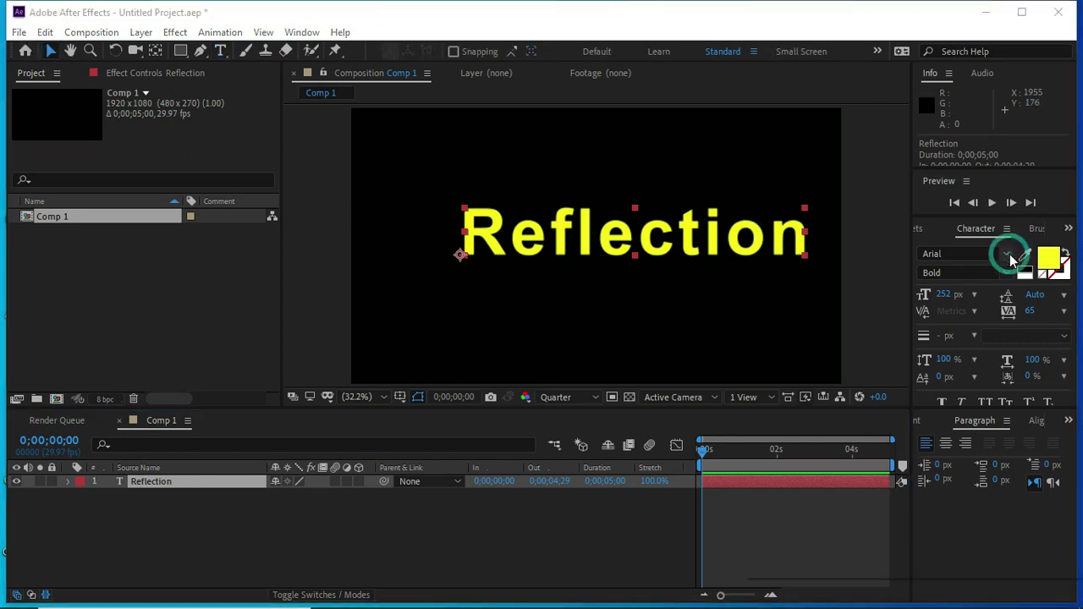
pyautogui.click(1006, 253)
pyautogui.scroll(3, 996, 407)
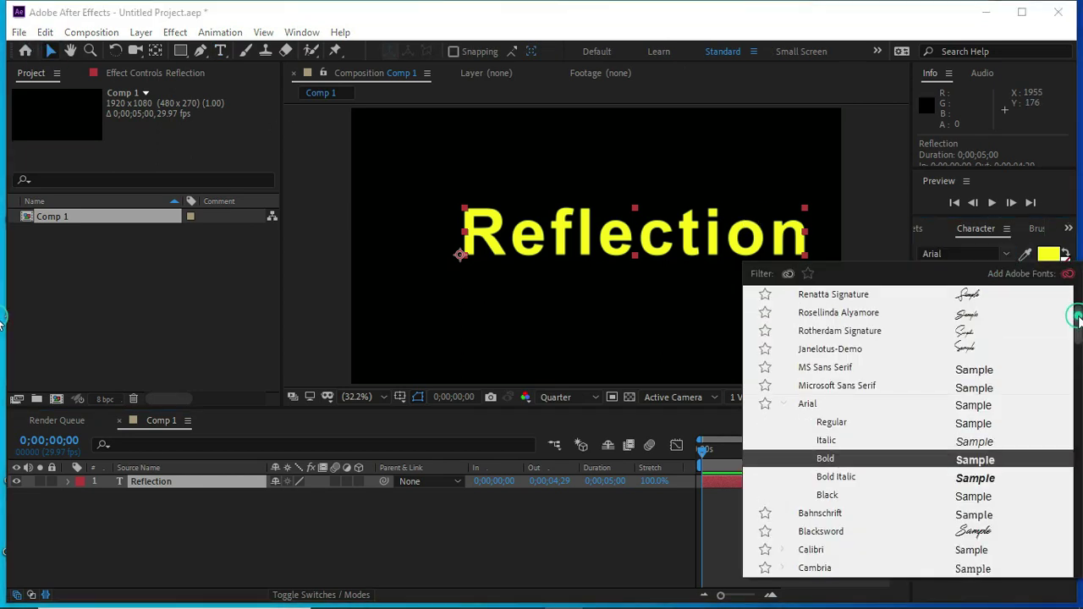
pyautogui.scroll(4, 1078, 313)
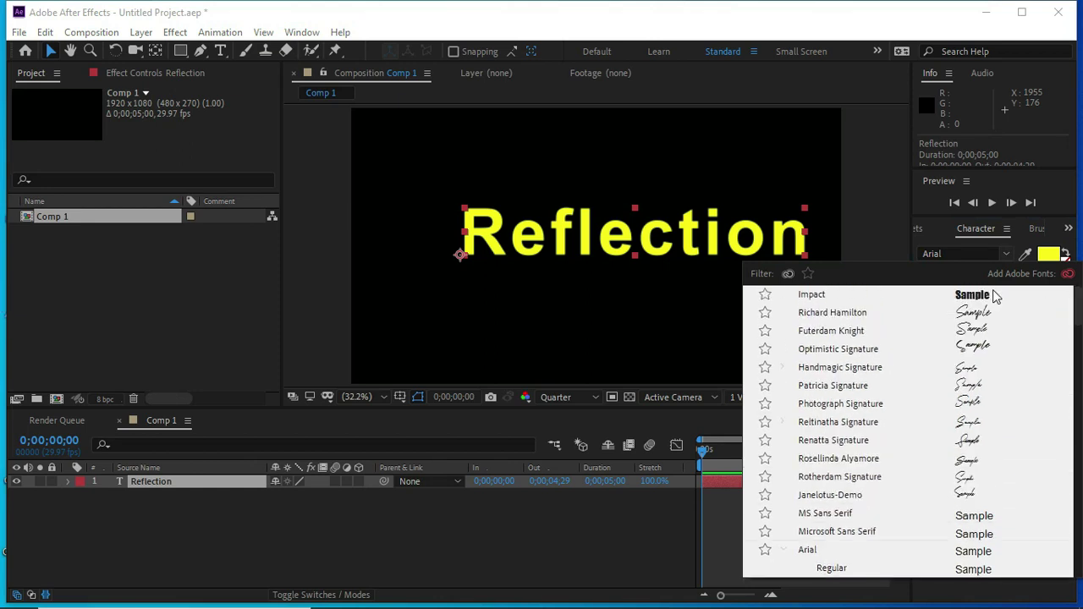
pyautogui.click(985, 290)
# Step: Scale the Reflection layer to 80%
pyautogui.click(237, 484)
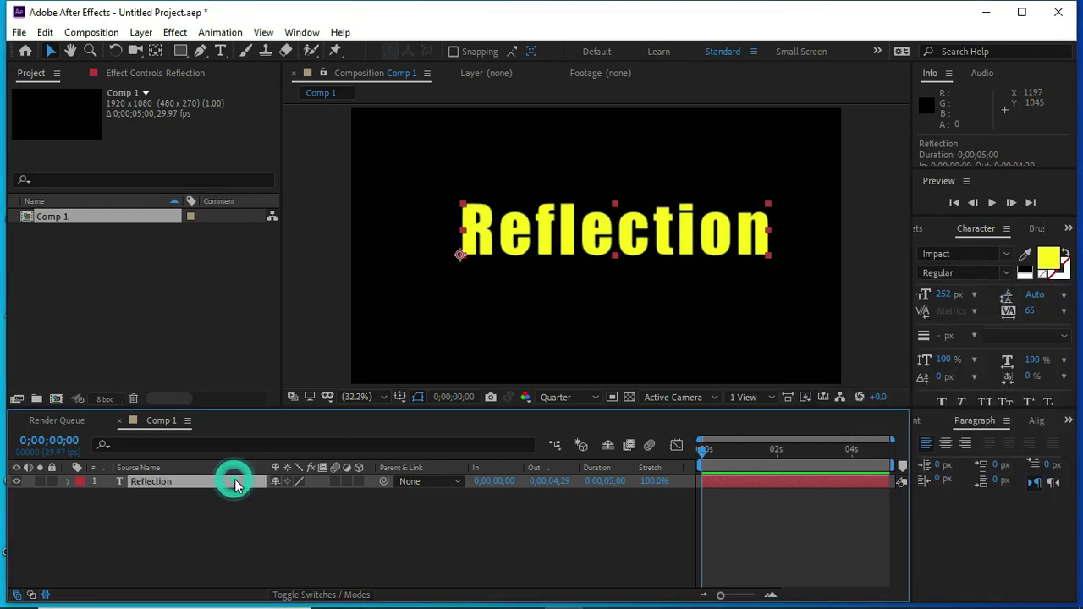
pyautogui.press('s')
pyautogui.click(293, 497)
pyautogui.write('80')
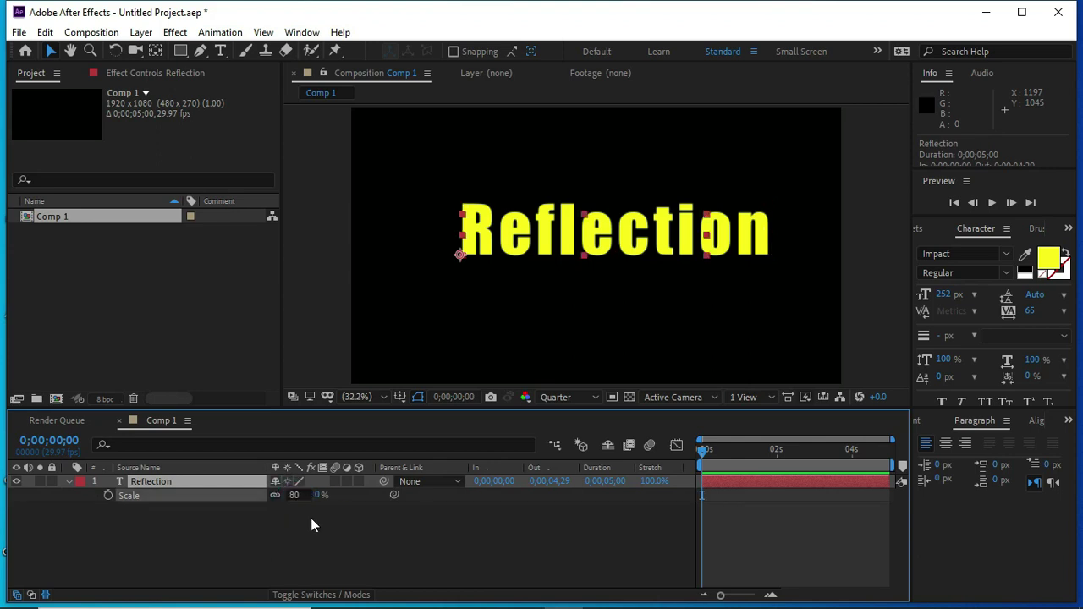
pyautogui.press('Return')
# Step: Centre the Reflection layer in the composition using the Align panel
pyautogui.click(230, 487)
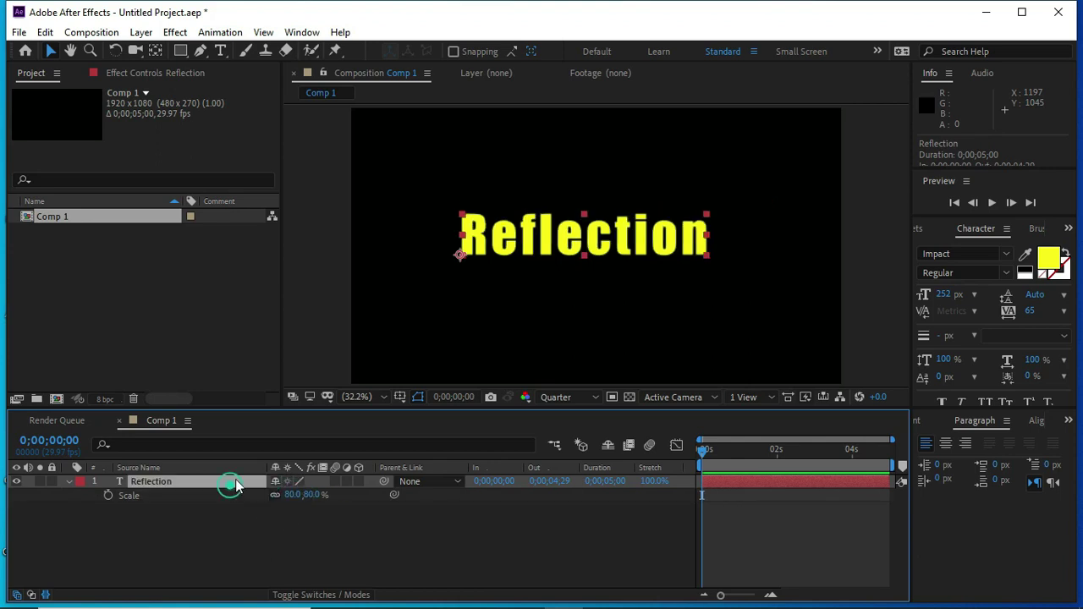
pyautogui.click(301, 32)
pyautogui.click(364, 127)
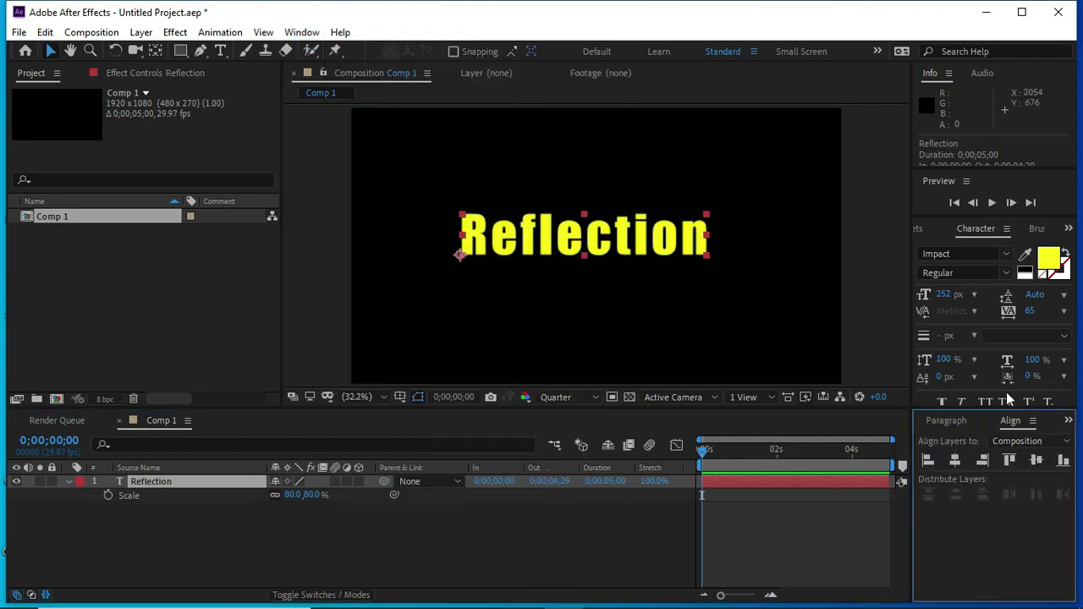
pyautogui.click(68, 482)
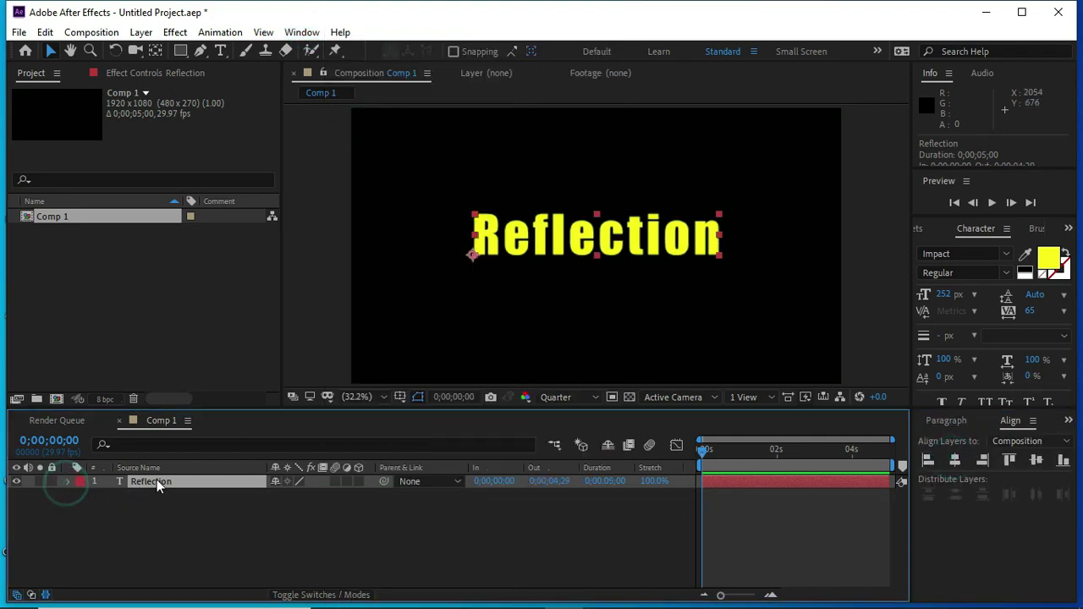
# Step: Import AE Texture 2.jpg and place it in the timeline below the Reflection layer
pyautogui.click(183, 502)
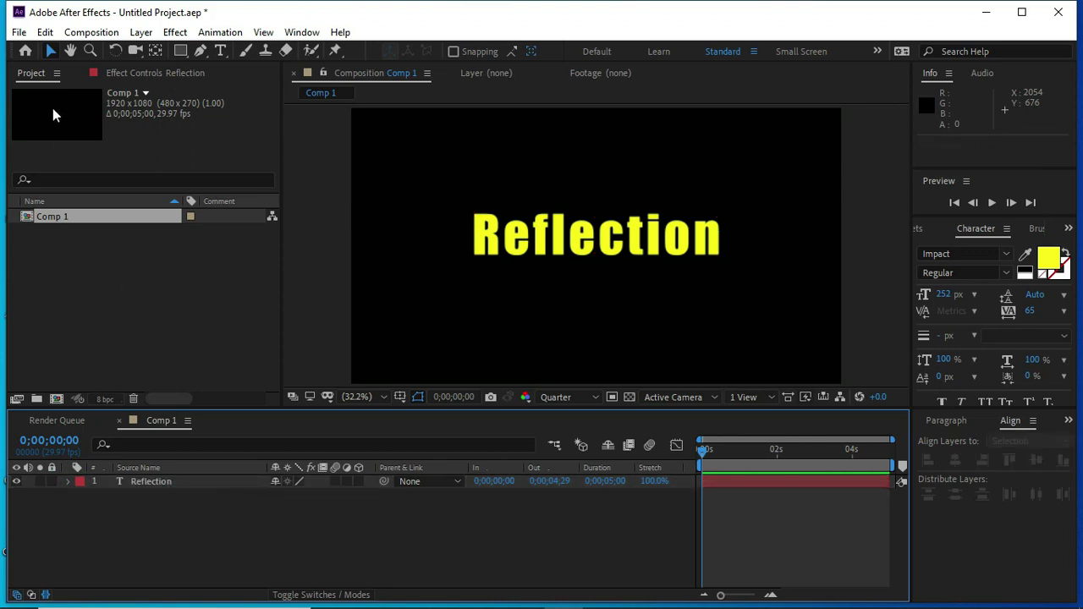
pyautogui.click(20, 36)
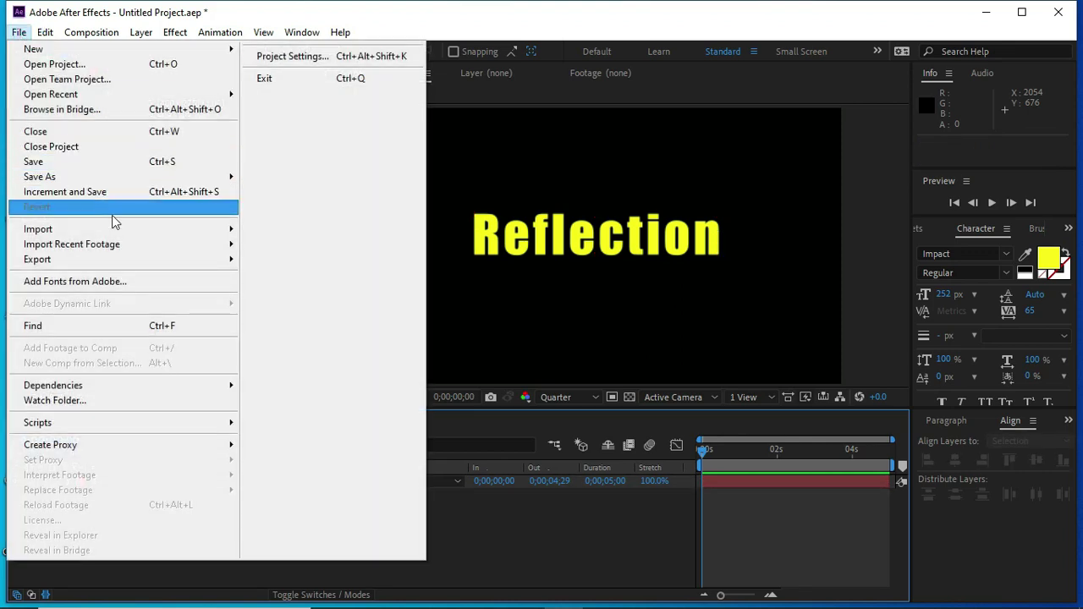
pyautogui.moveTo(172, 234)
pyautogui.click(283, 230)
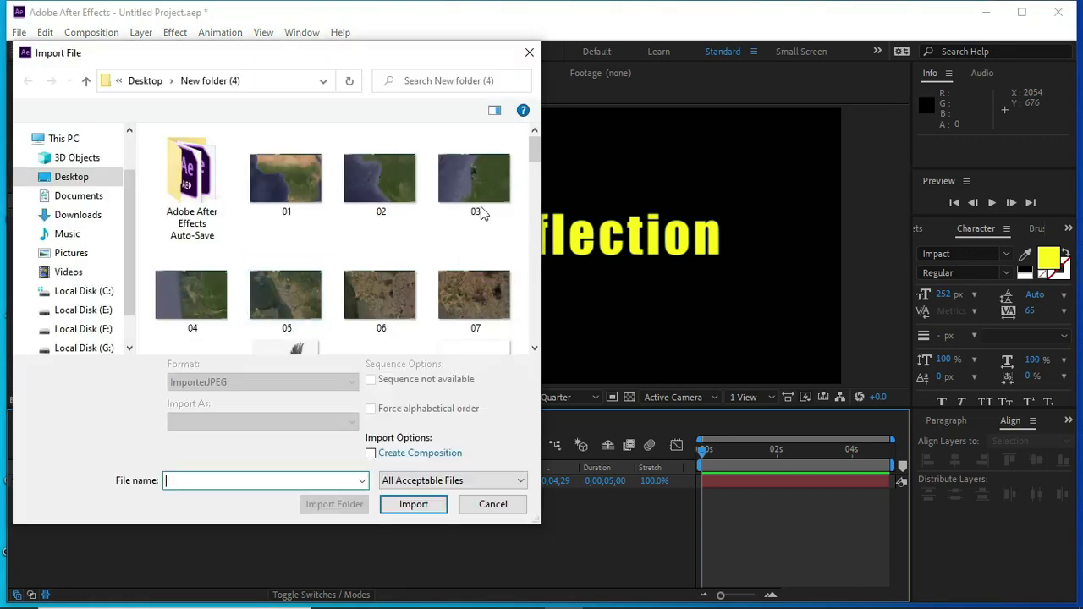
pyautogui.moveTo(535, 147); pyautogui.dragTo(534, 177)
pyautogui.click(193, 182)
pyautogui.click(411, 504)
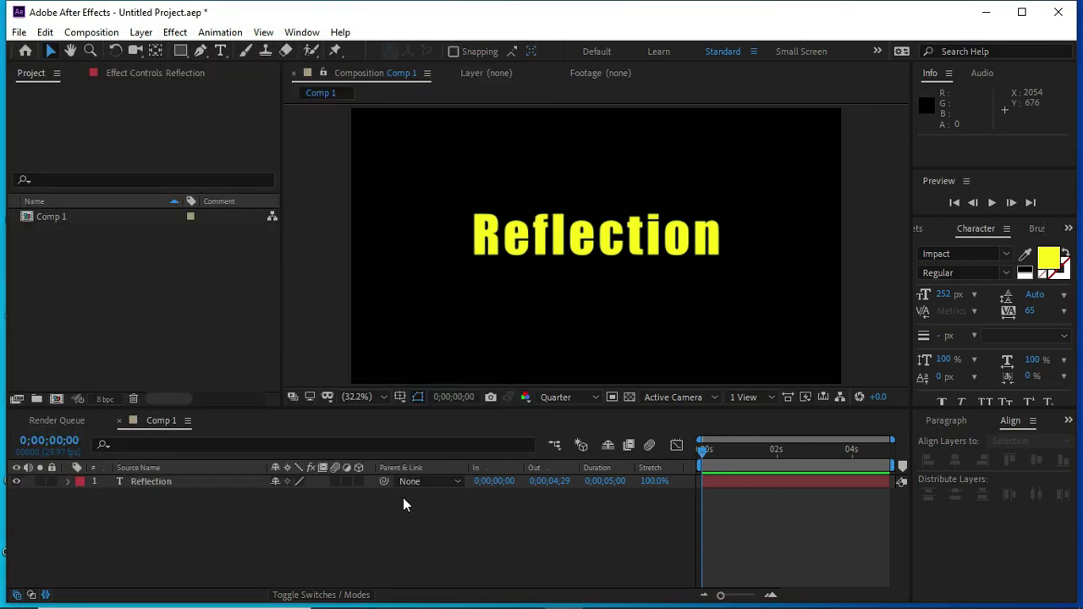
pyautogui.moveTo(128, 217); pyautogui.dragTo(227, 490)
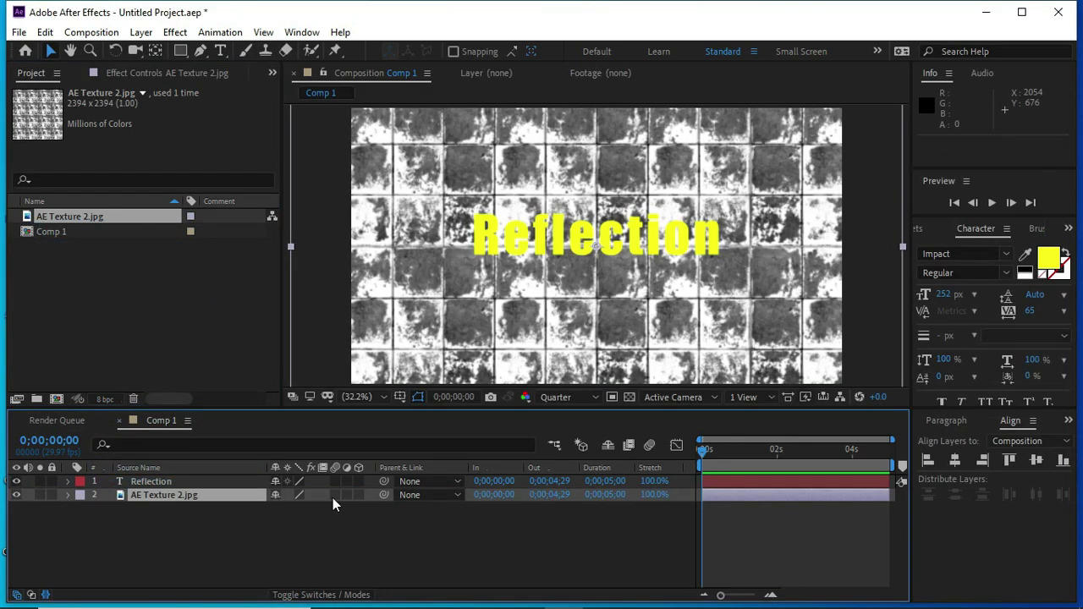
# Step: Make the texture layer 3D and rename it Floor
pyautogui.click(359, 495)
pyautogui.click(236, 499)
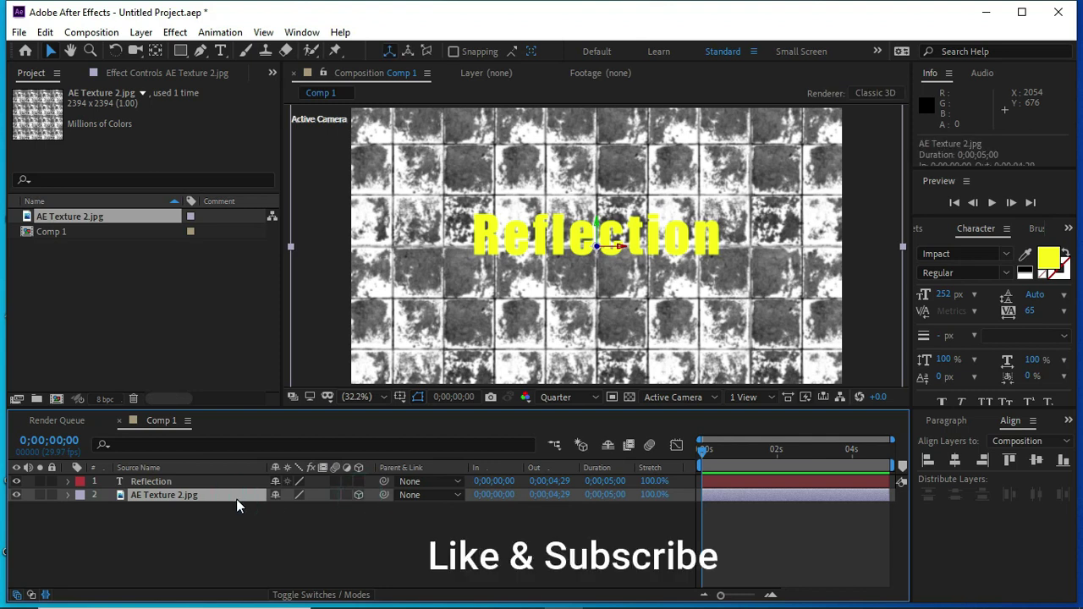
pyautogui.rightClick(237, 498)
pyautogui.click(285, 491)
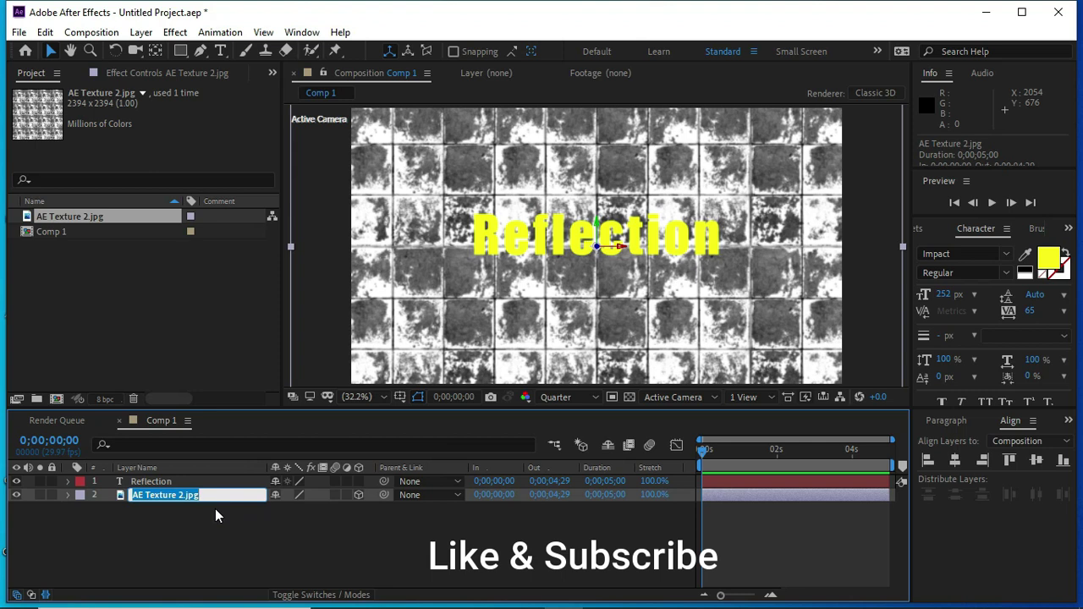
pyautogui.write('Floo')
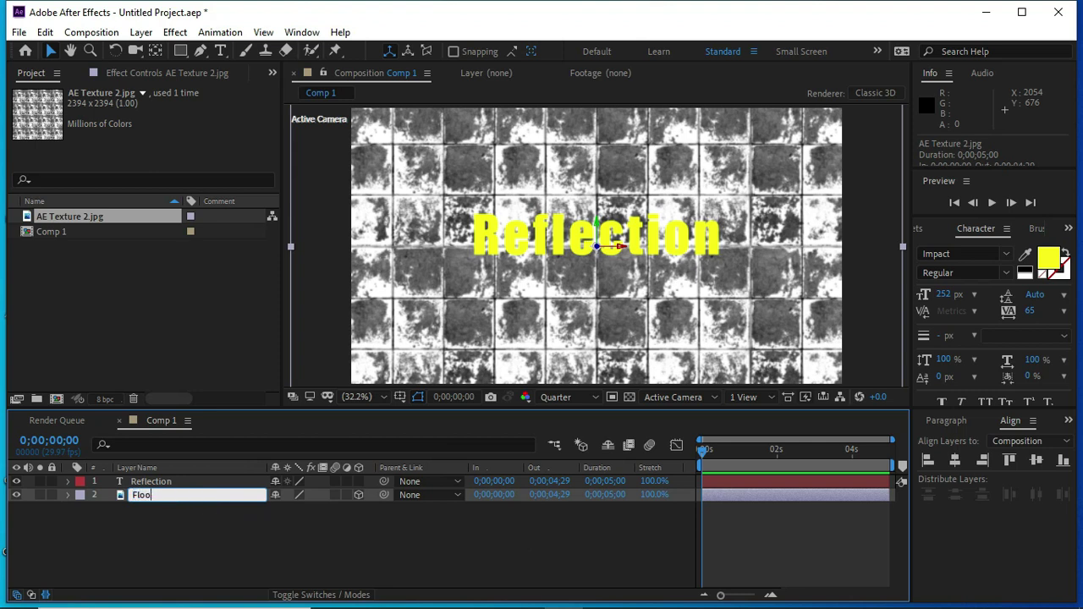
pyautogui.write('r')
pyautogui.press('Return')
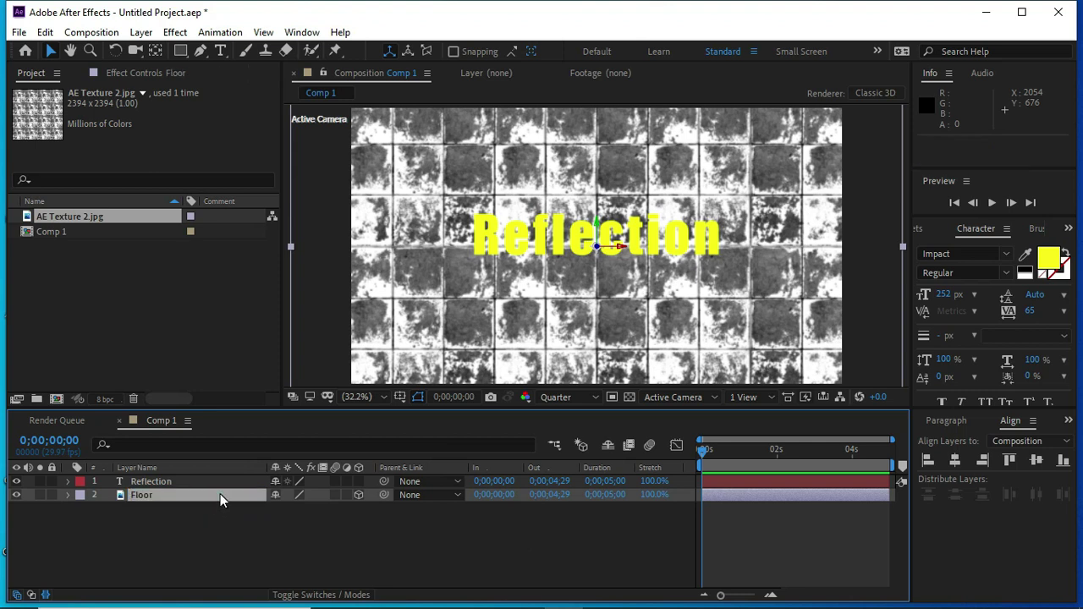
# Step: Tilt Floor to -82° X Rotation and lower it beneath the text
pyautogui.click(220, 496)
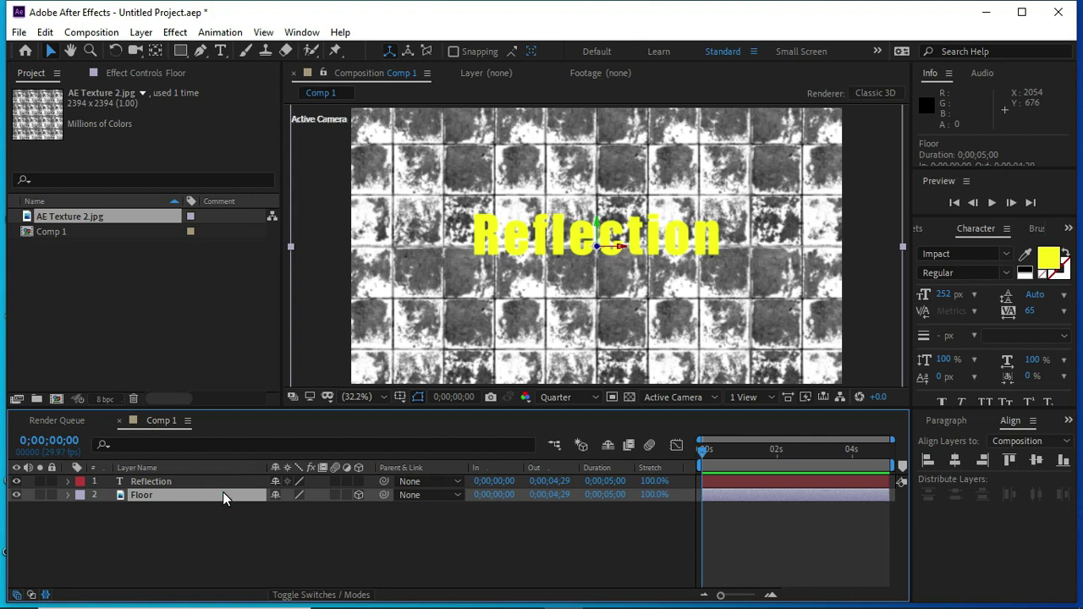
pyautogui.press('r')
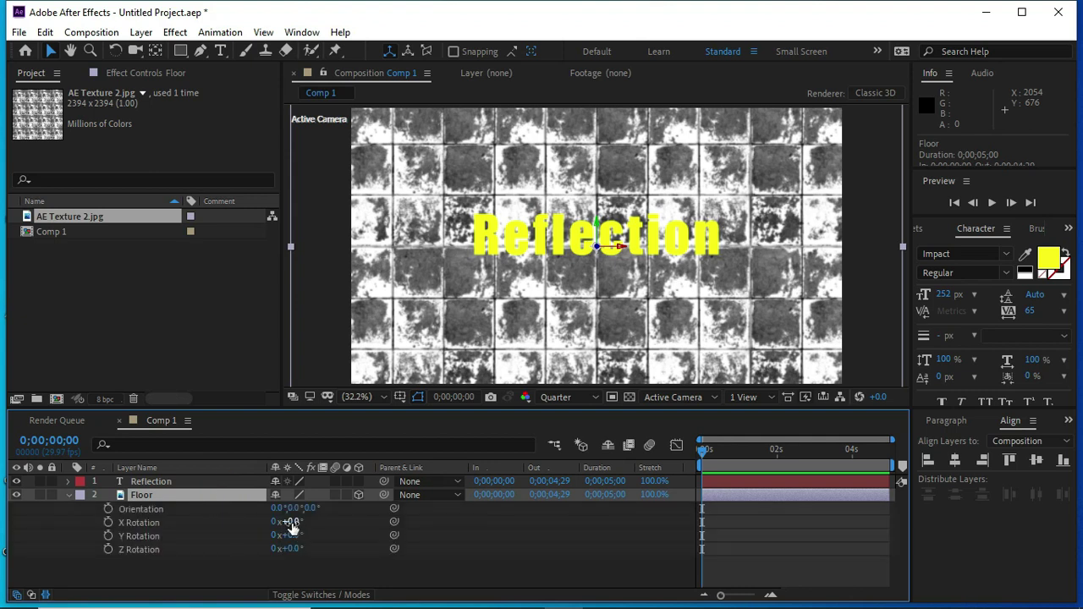
pyautogui.moveTo(290, 524); pyautogui.dragTo(227, 521)
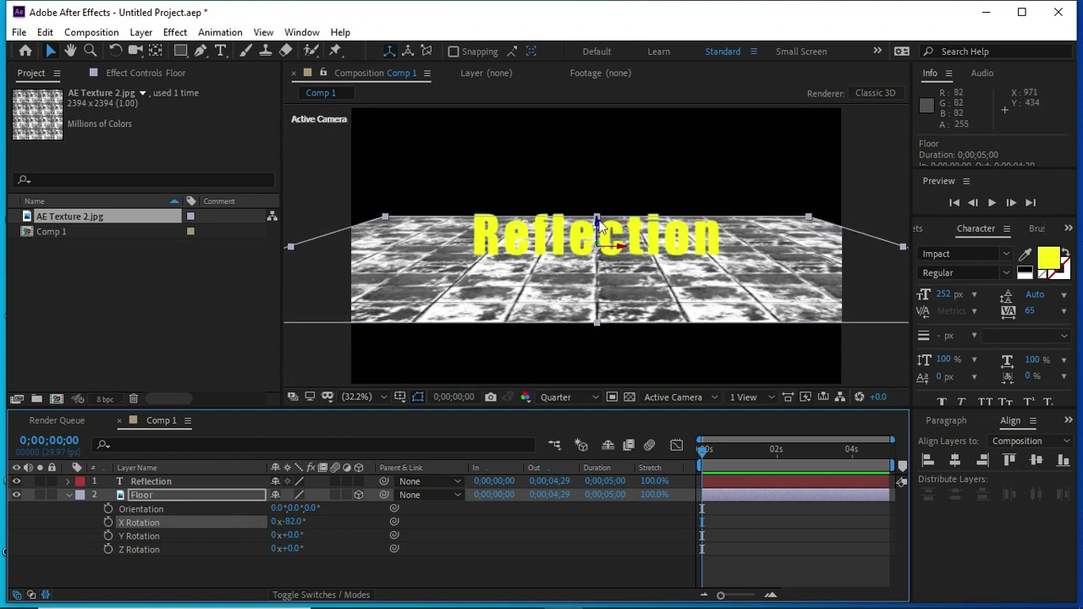
pyautogui.moveTo(599, 229); pyautogui.dragTo(599, 268)
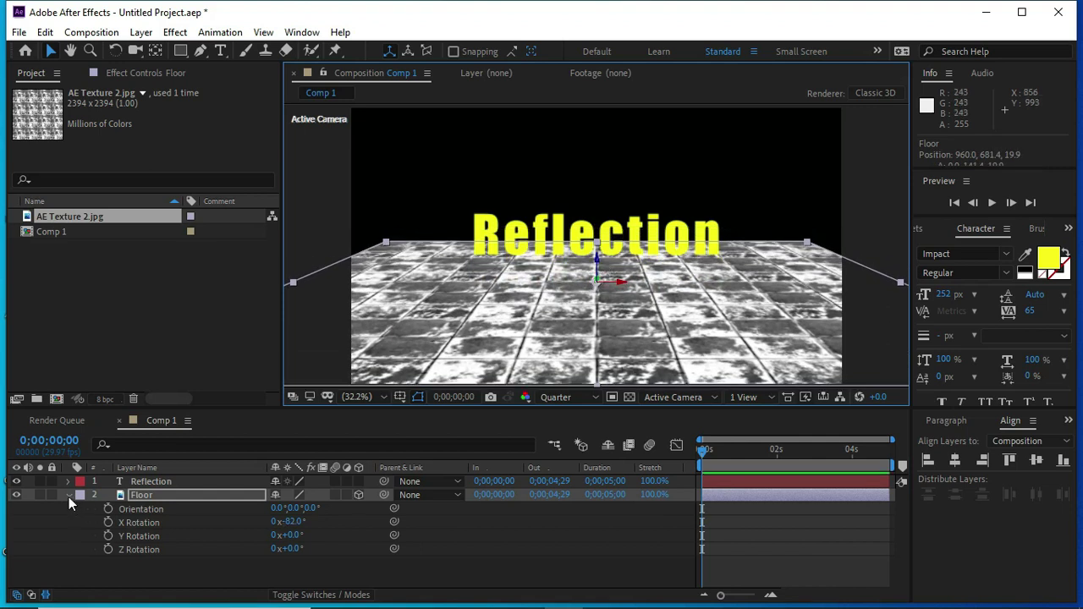
pyautogui.click(67, 496)
# Step: Apply the Brightness & Contrast effect to the Floor layer
pyautogui.click(216, 501)
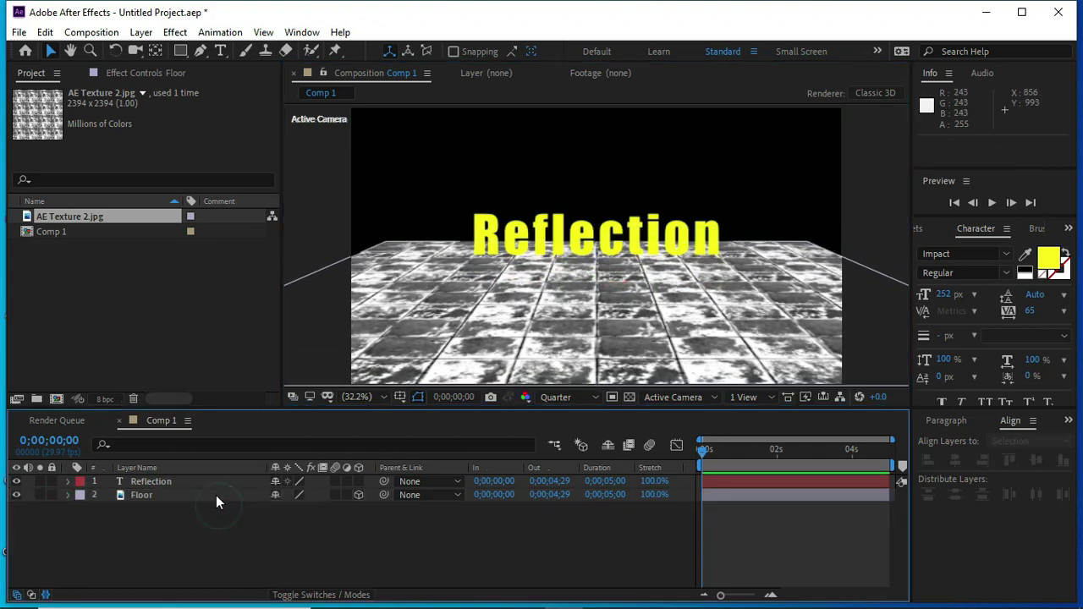
pyautogui.click(216, 494)
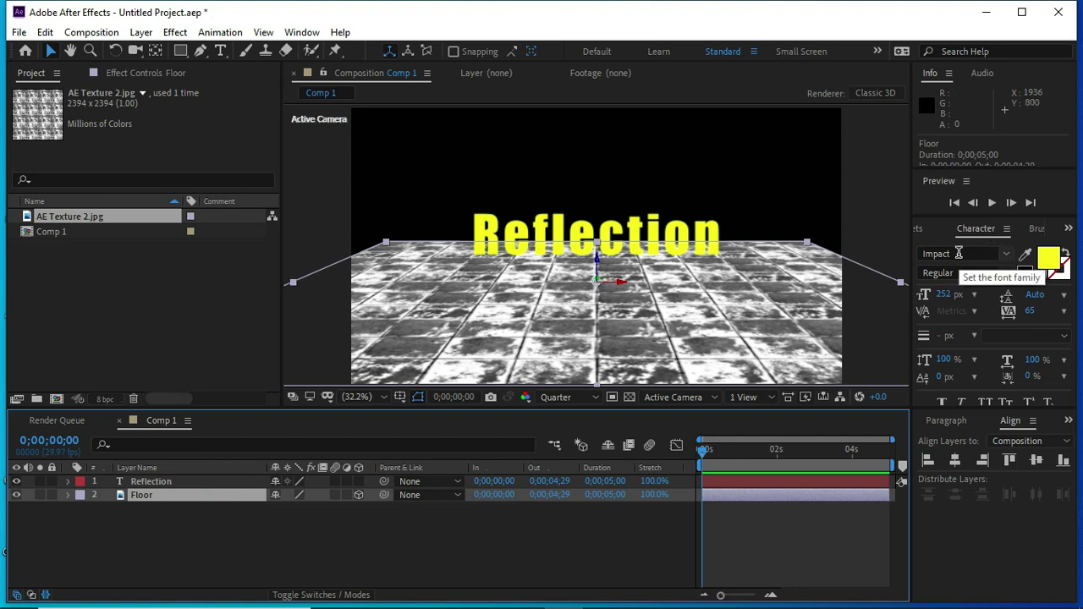
pyautogui.hotkey('ctrl', '5')
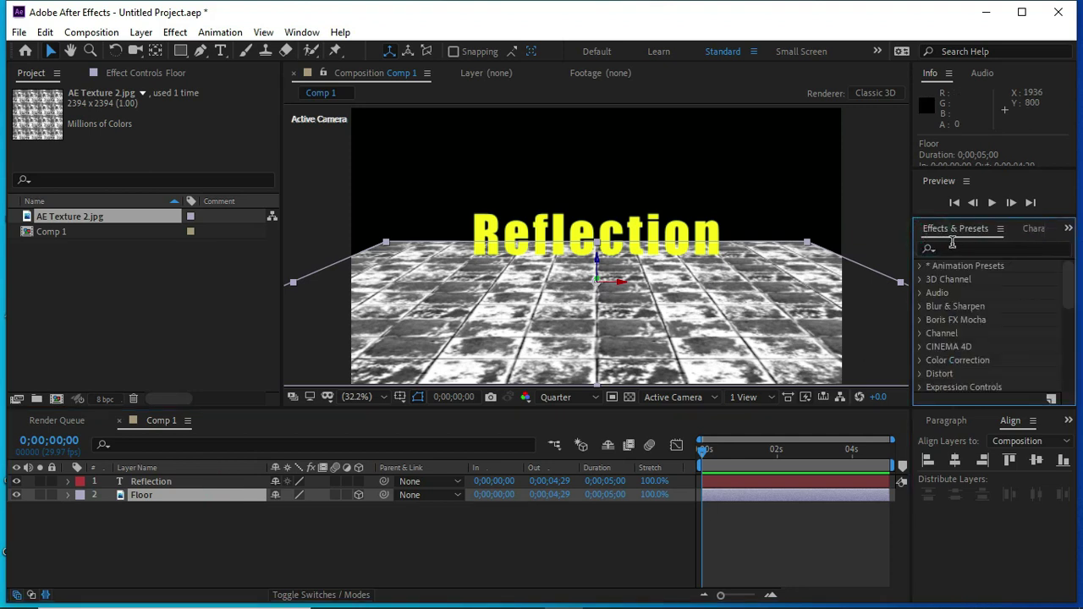
pyautogui.click(952, 246)
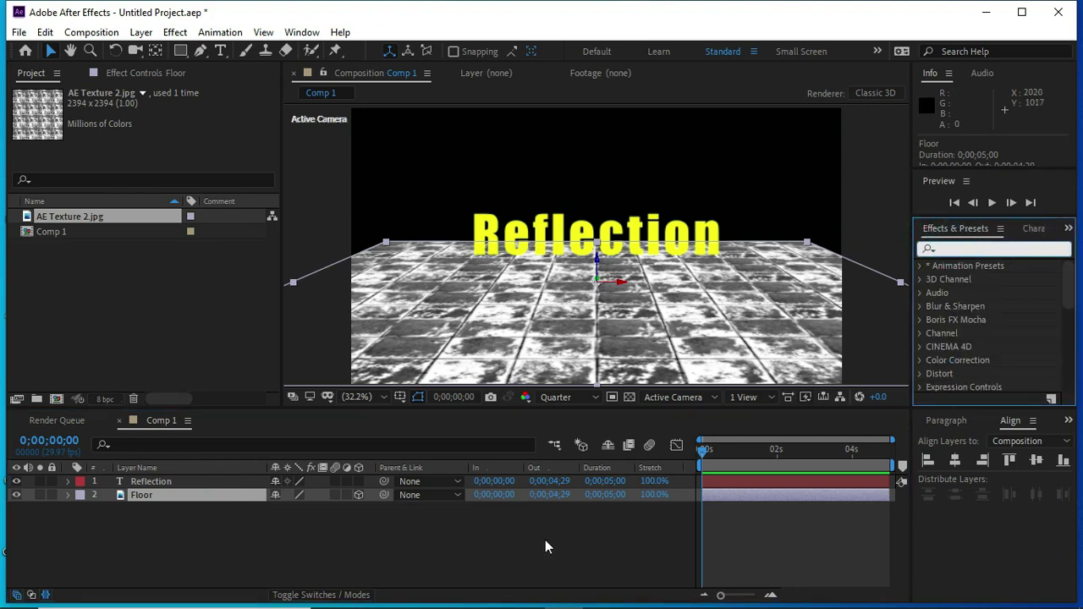
pyautogui.write('br')
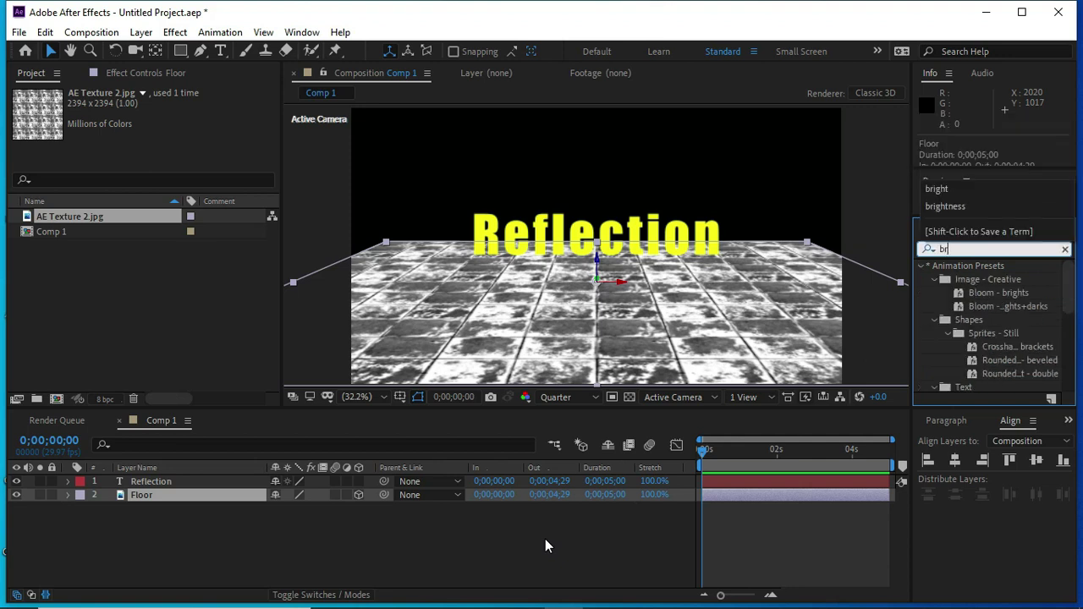
pyautogui.write('ightness')
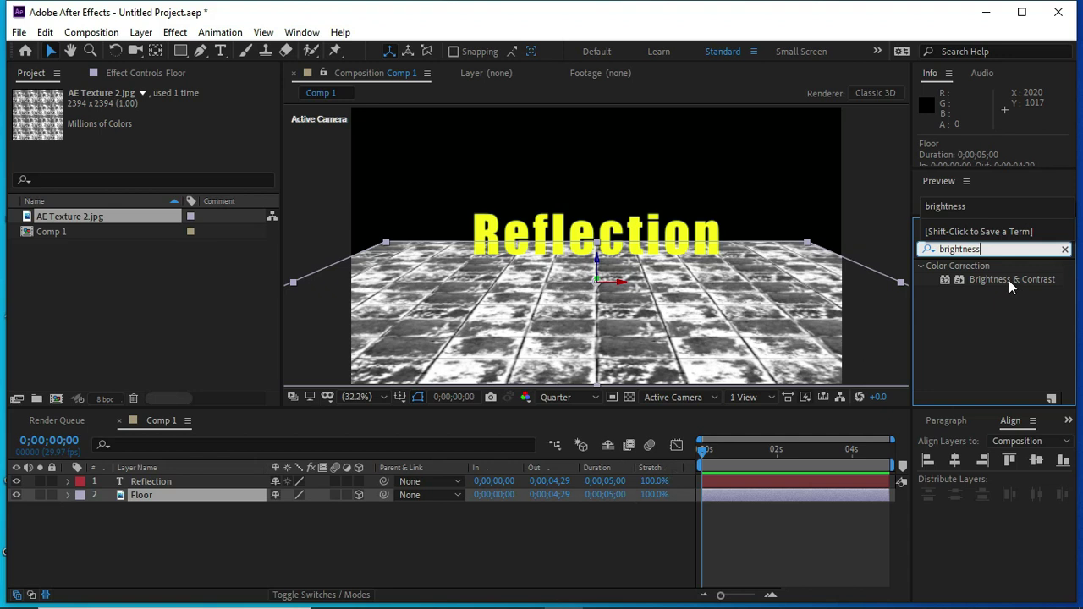
pyautogui.click(1009, 280)
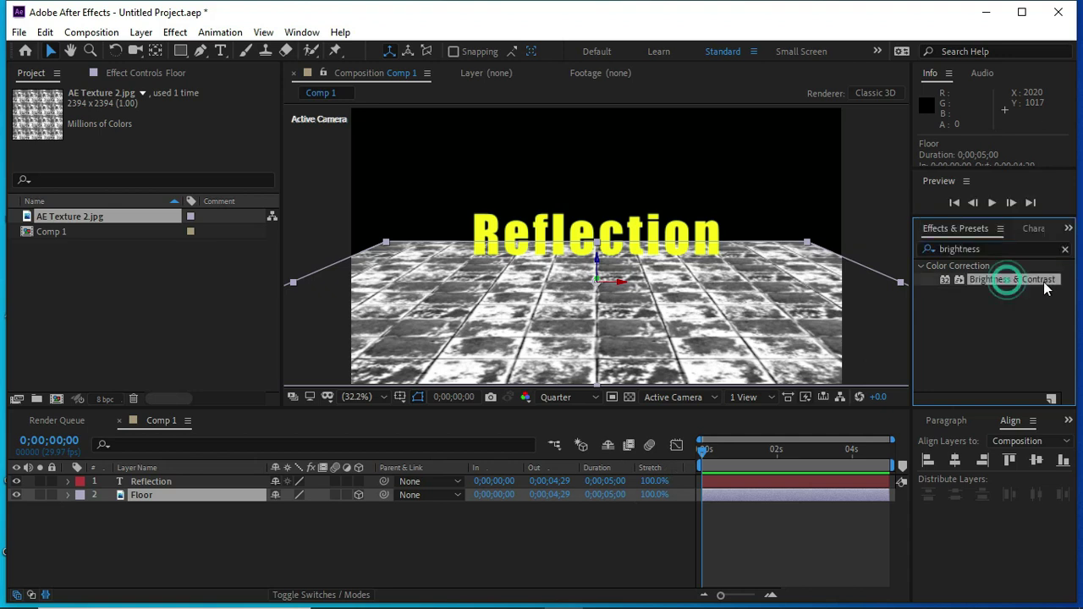
pyautogui.moveTo(1022, 288); pyautogui.dragTo(235, 499)
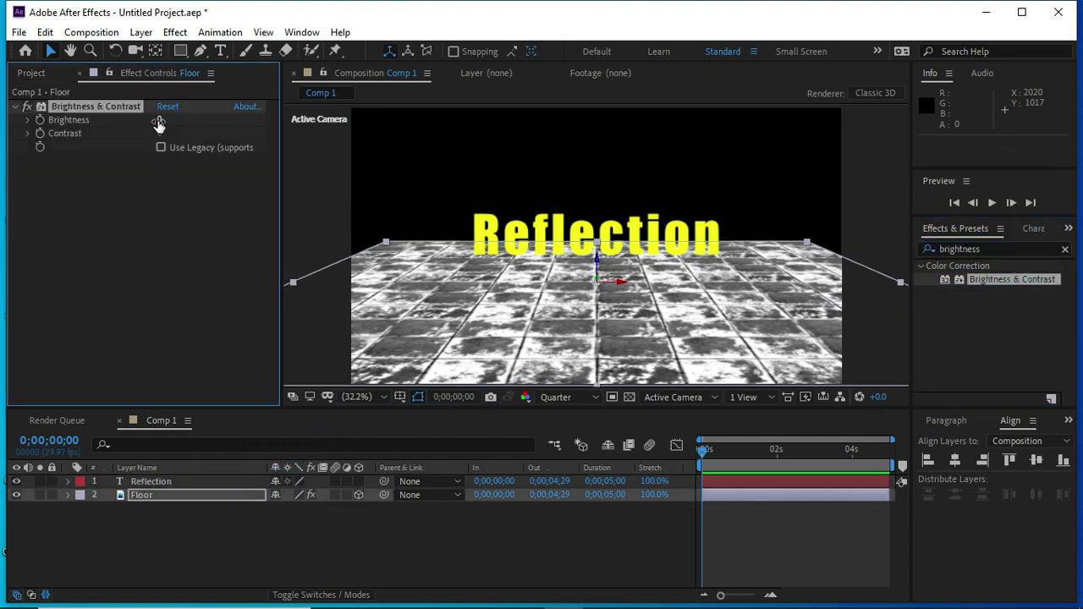
# Step: Set Floor's Brightness to -100 and Contrast to 100
pyautogui.click(161, 121)
pyautogui.write('-100')
pyautogui.press('Return')
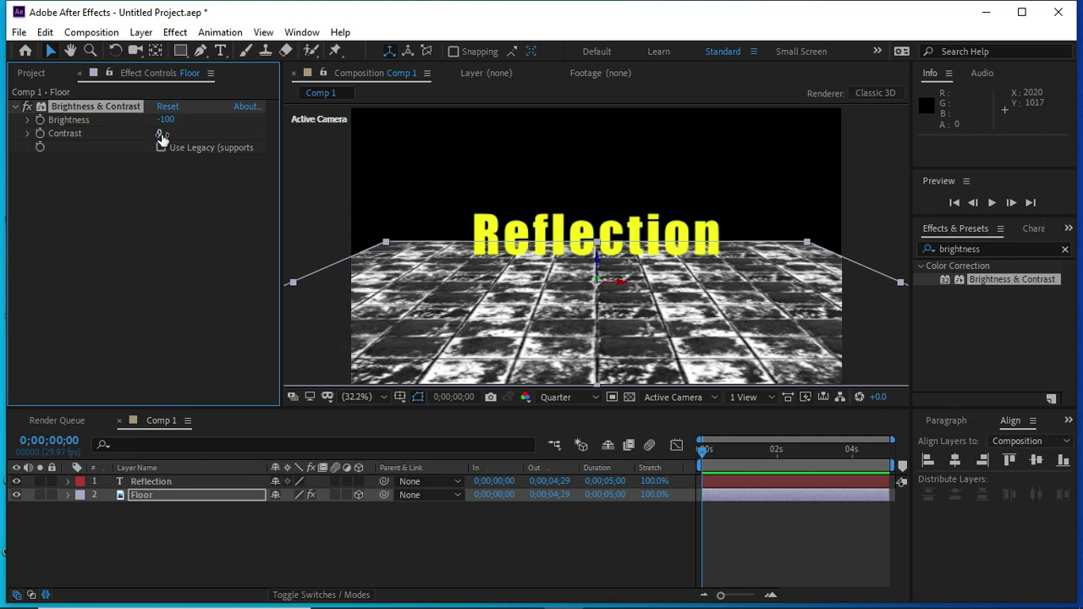
pyautogui.click(165, 133)
pyautogui.write('100')
pyautogui.press('Return')
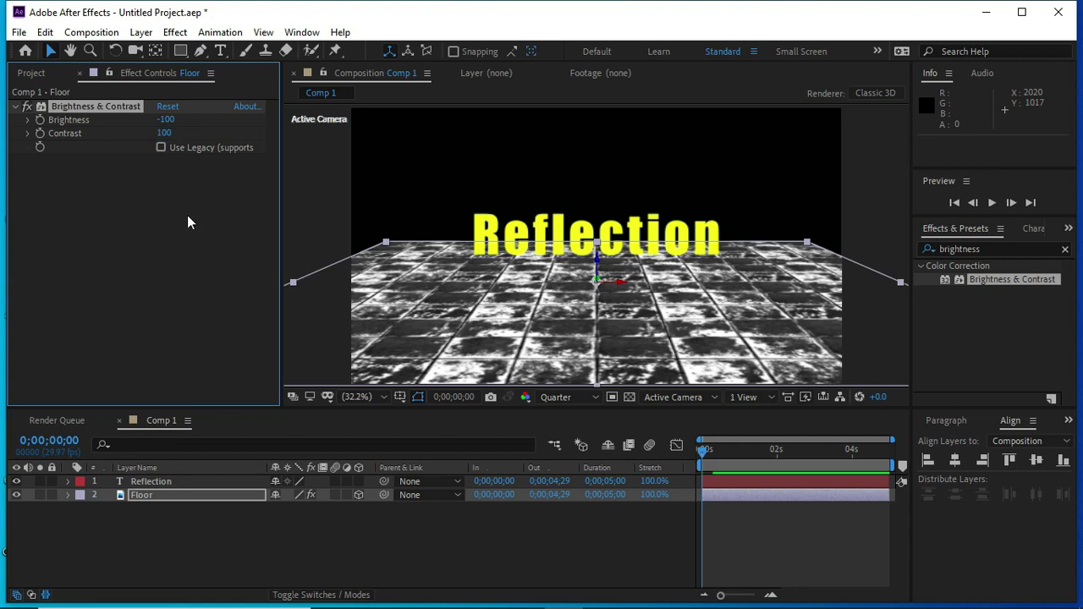
# Step: Make the Reflection text layer 3D
pyautogui.click(183, 482)
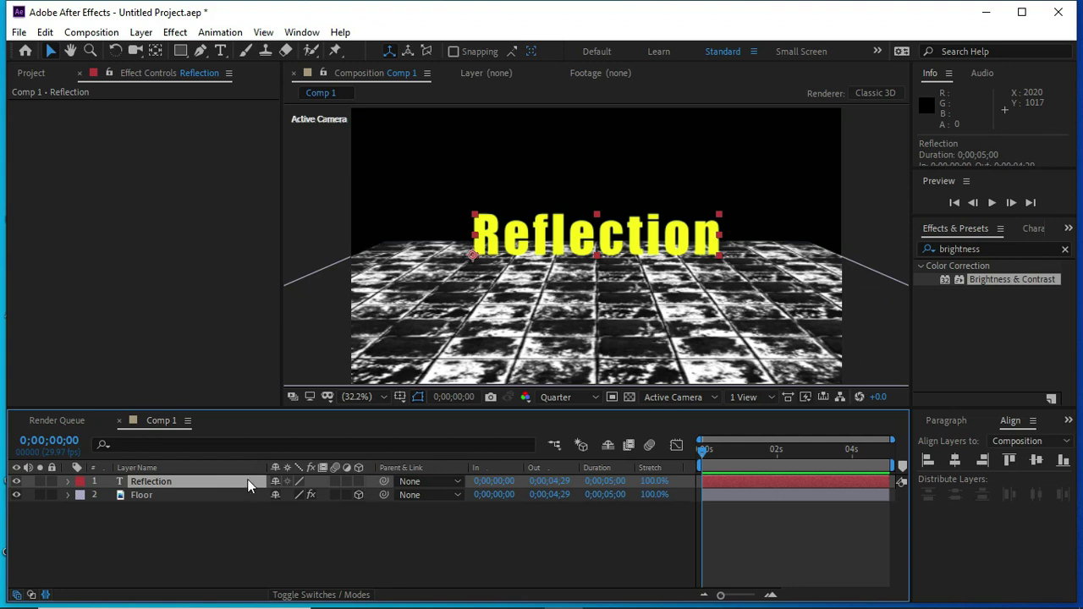
pyautogui.click(358, 480)
pyautogui.click(185, 496)
pyautogui.rightClick(184, 496)
pyautogui.click(185, 481)
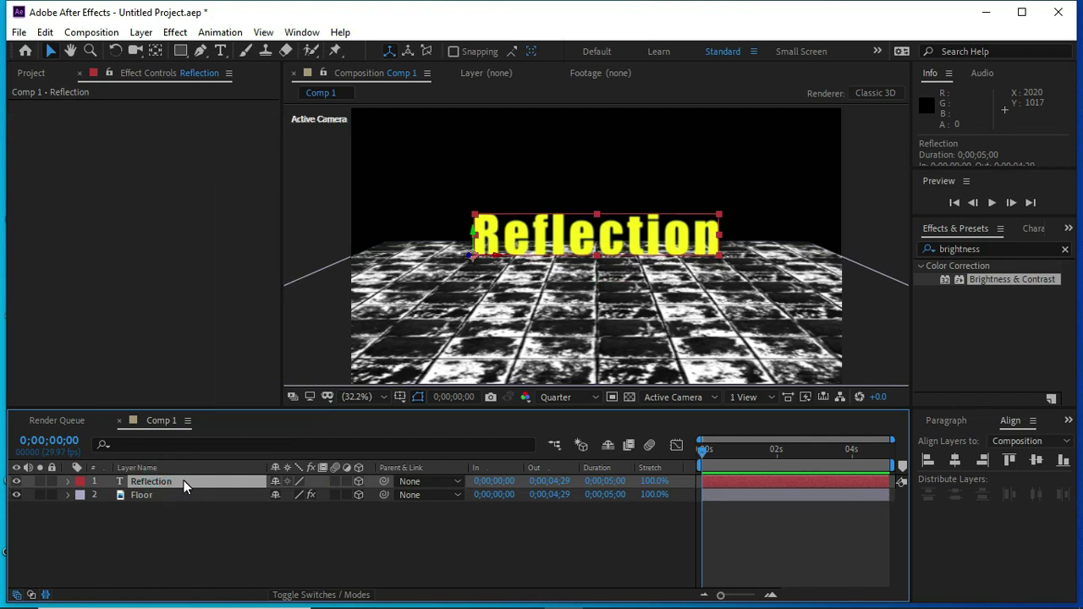
# Step: Duplicate Reflection and move the original copy down below the duplicate
pyautogui.hotkey('ctrl', 'd')
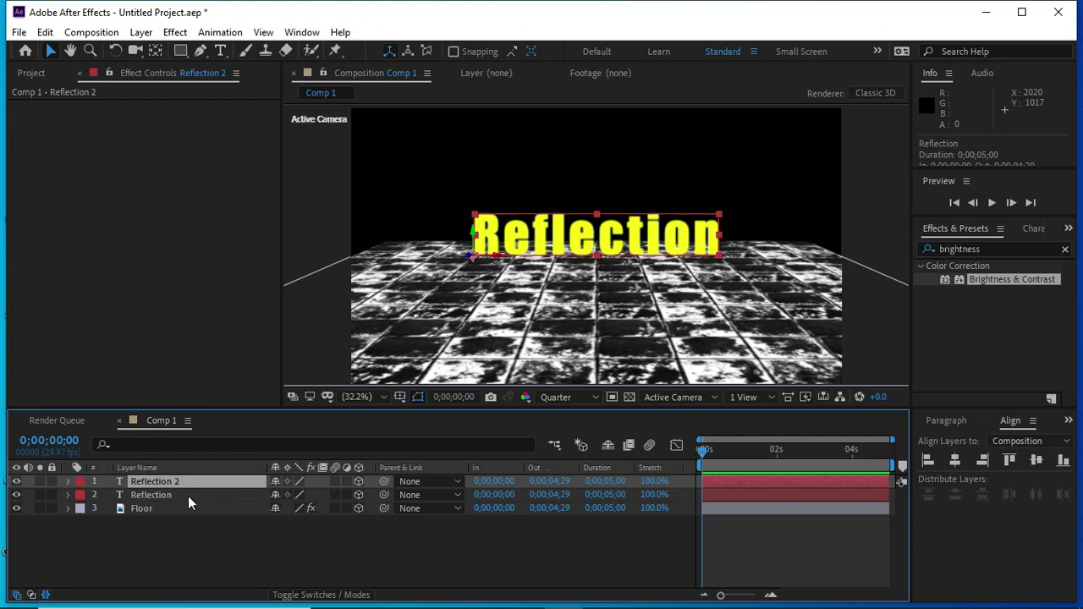
pyautogui.click(188, 496)
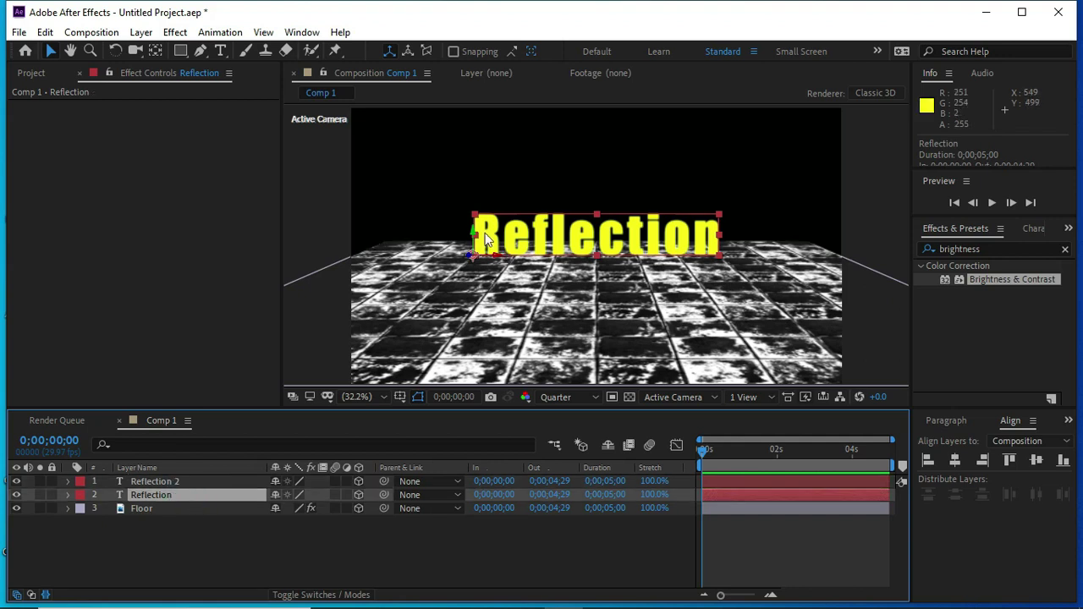
pyautogui.moveTo(472, 234); pyautogui.dragTo(470, 279)
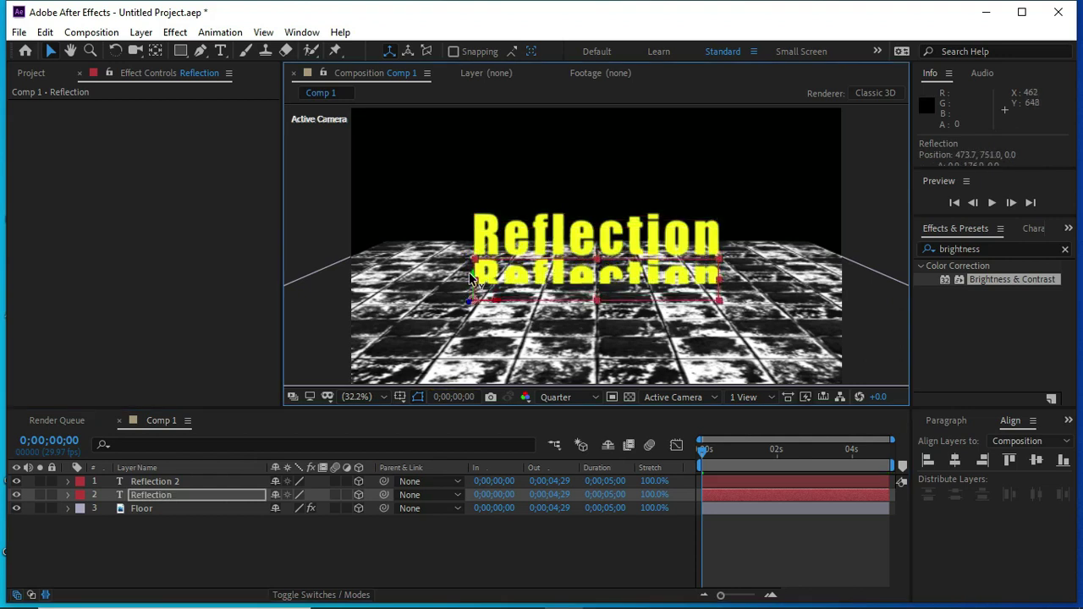
# Step: Pre-compose Reflection 2 as 'Main', moving all attributes into the new comp
pyautogui.click(166, 508)
pyautogui.click(172, 495)
pyautogui.click(181, 482)
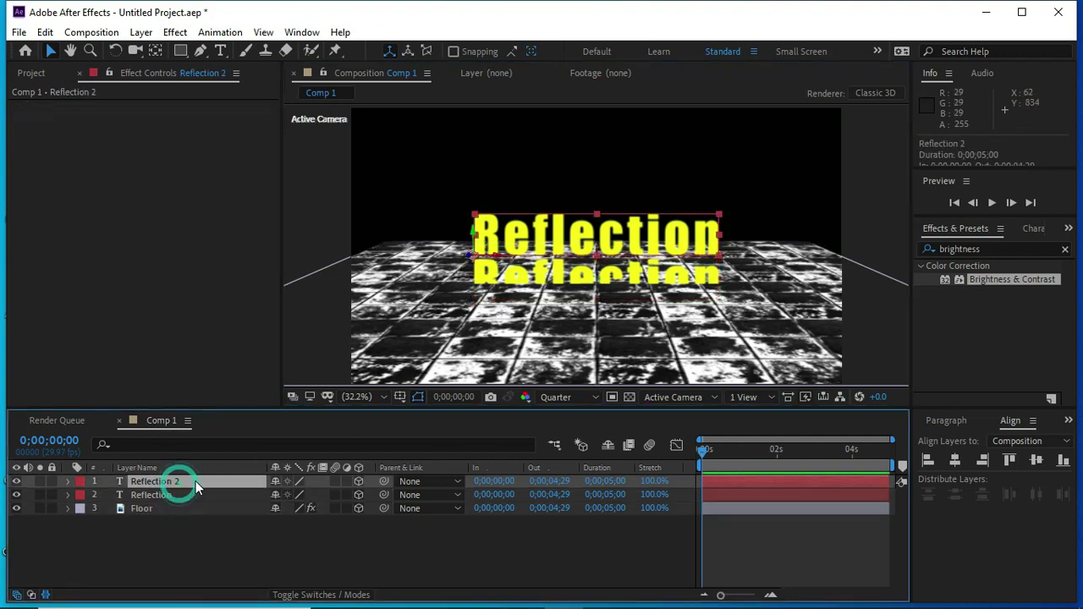
pyautogui.rightClick(196, 481)
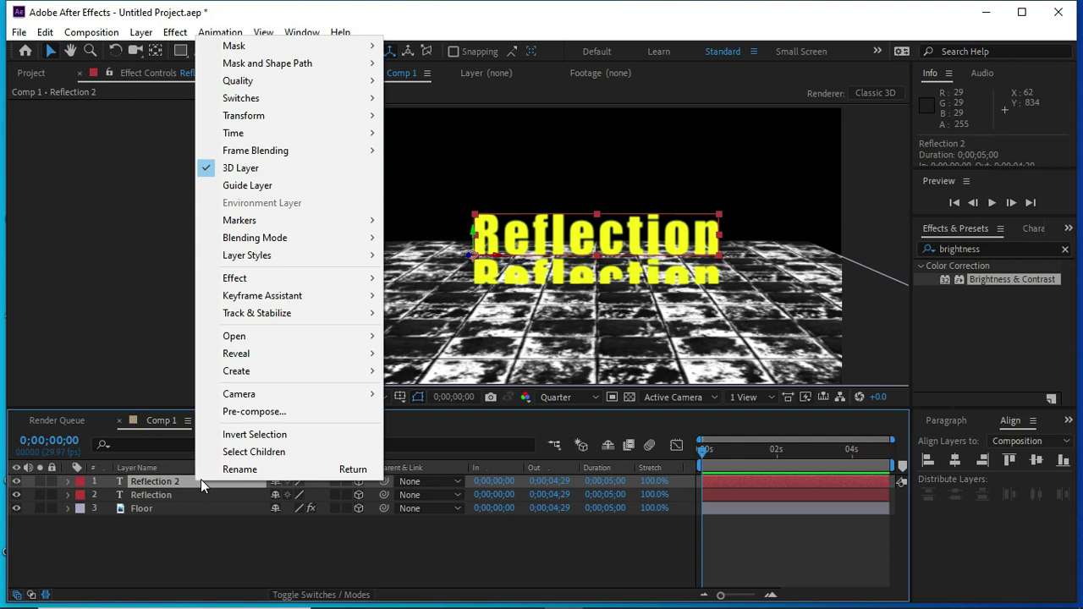
pyautogui.click(254, 412)
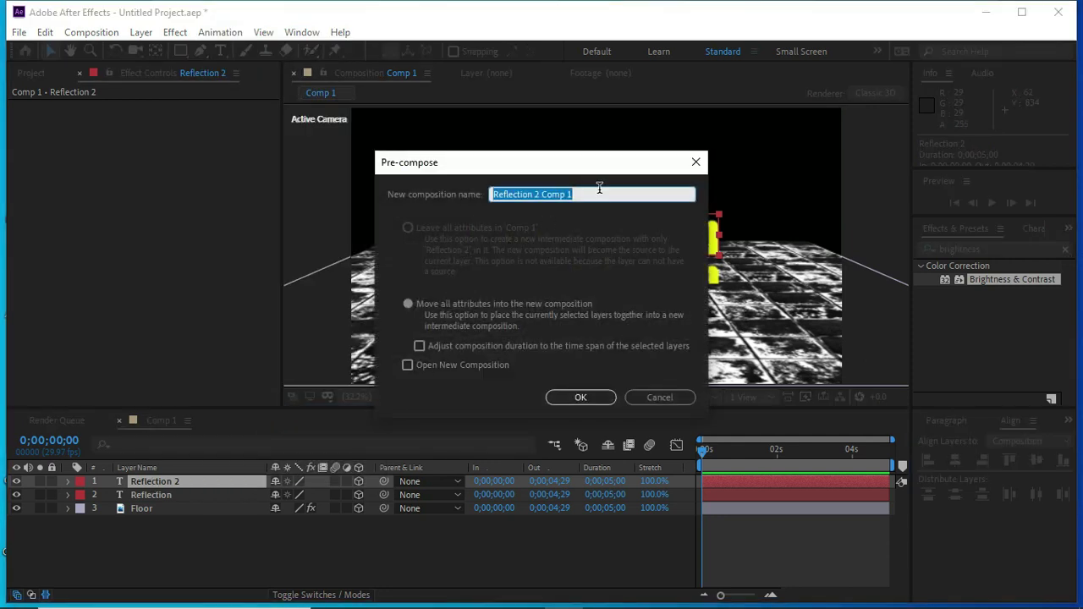
pyautogui.write('Main')
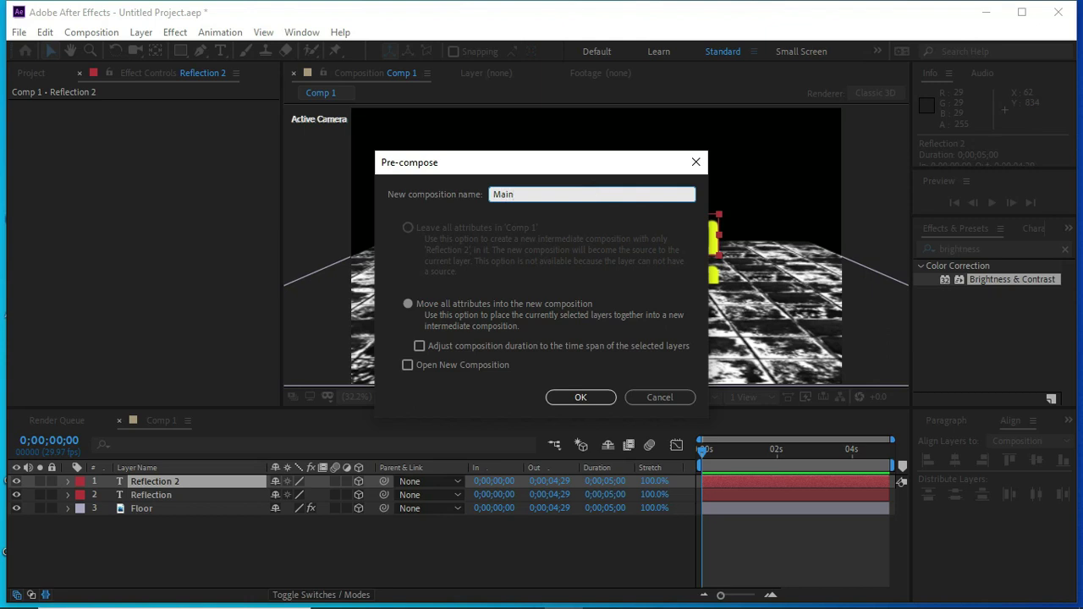
pyautogui.click(406, 303)
pyautogui.click(573, 395)
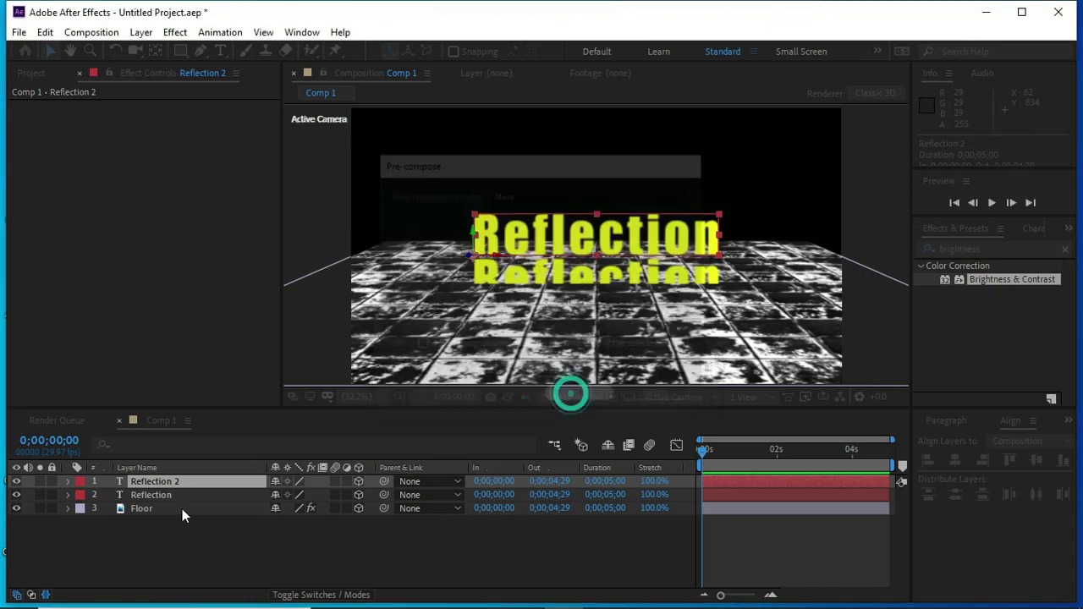
# Step: Pre-compose the Reflection layer as 'Reflection', moving all attributes
pyautogui.rightClick(207, 495)
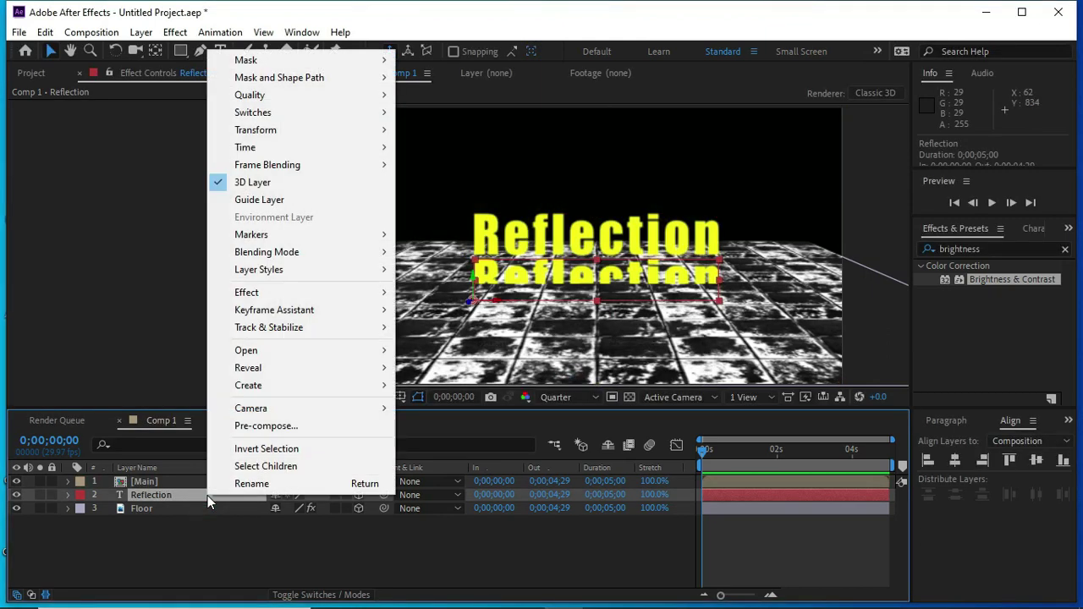
pyautogui.click(265, 427)
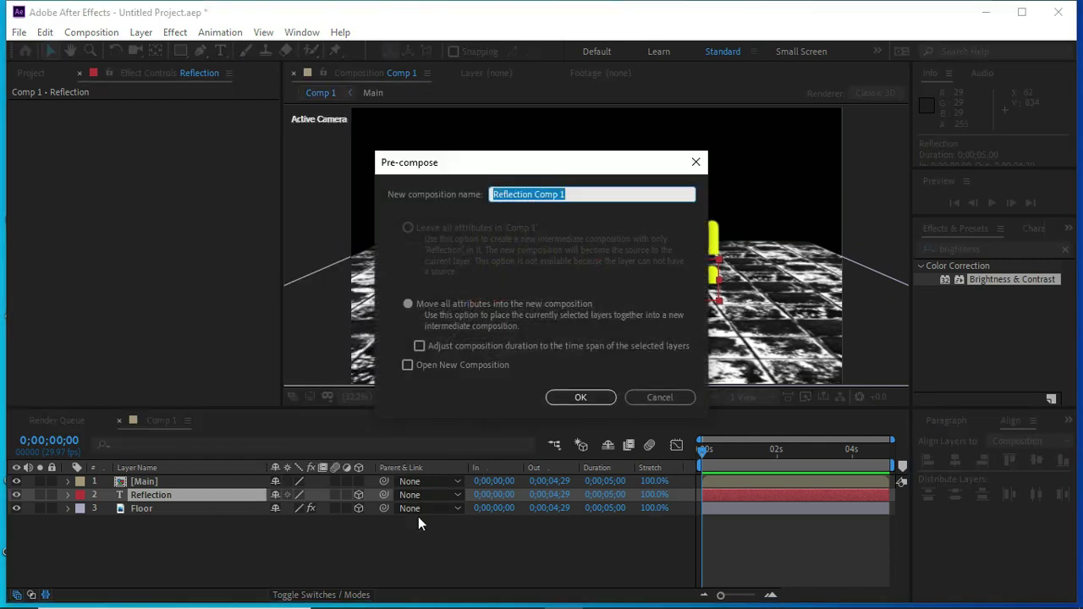
pyautogui.write('R')
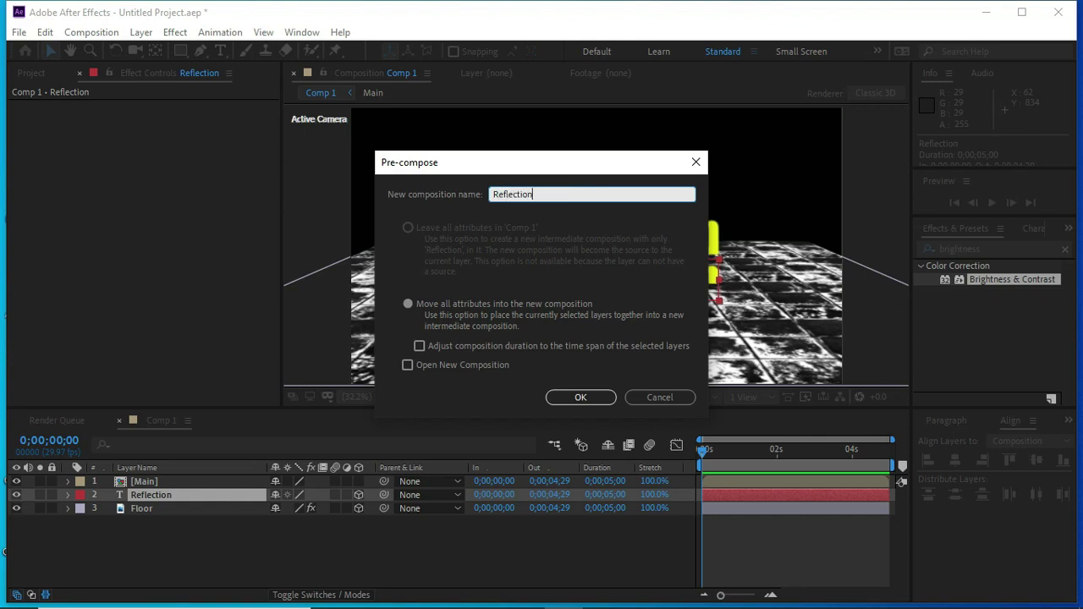
pyautogui.click(408, 305)
pyautogui.click(572, 394)
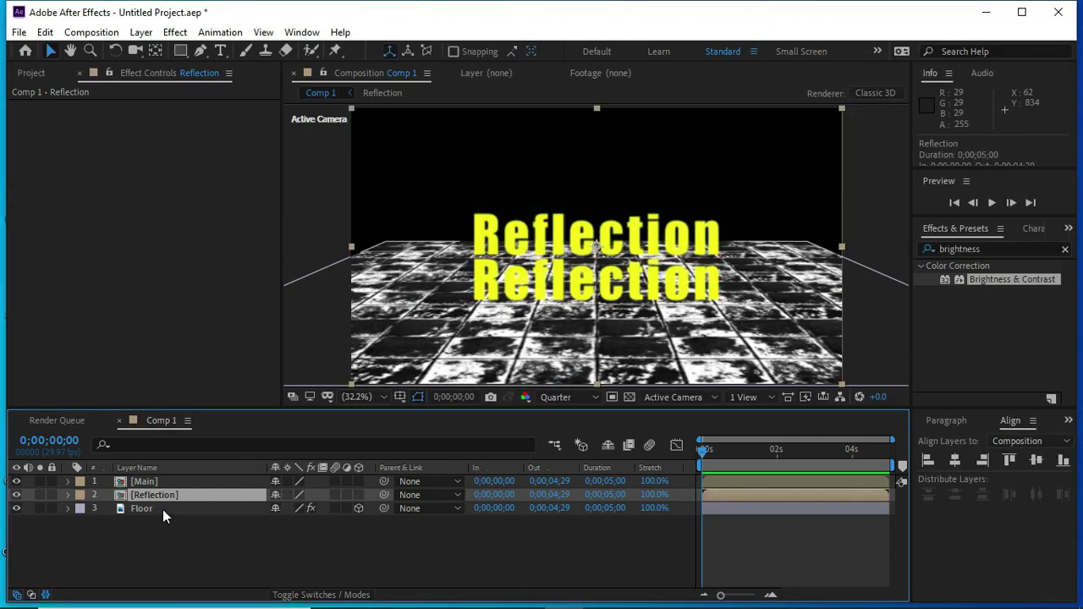
# Step: Pre-compose the Floor layer as 'Floor', moving all attributes
pyautogui.click(163, 509)
pyautogui.rightClick(165, 509)
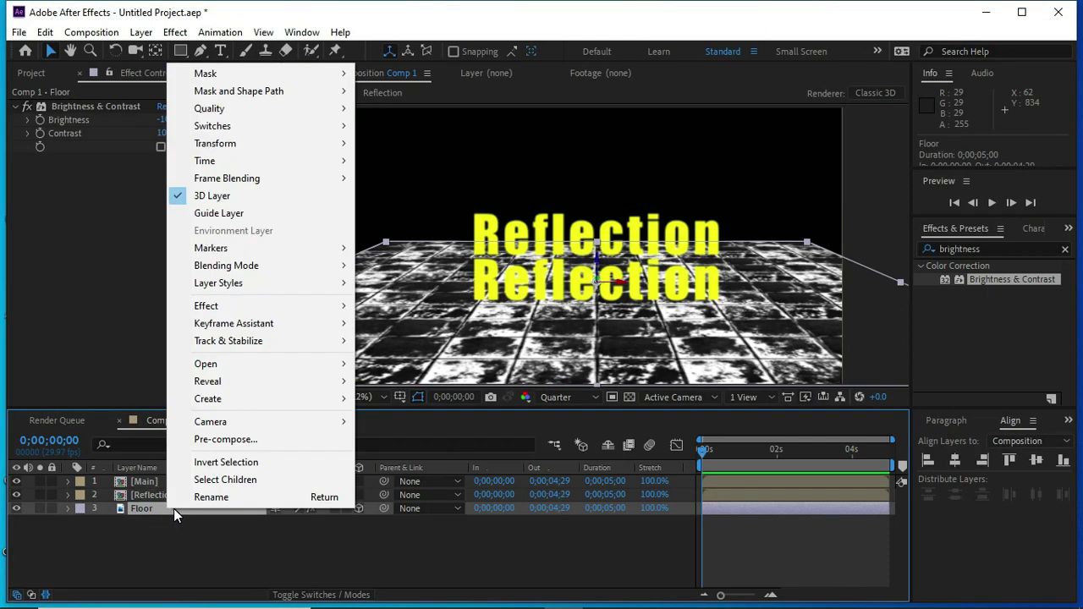
pyautogui.click(222, 439)
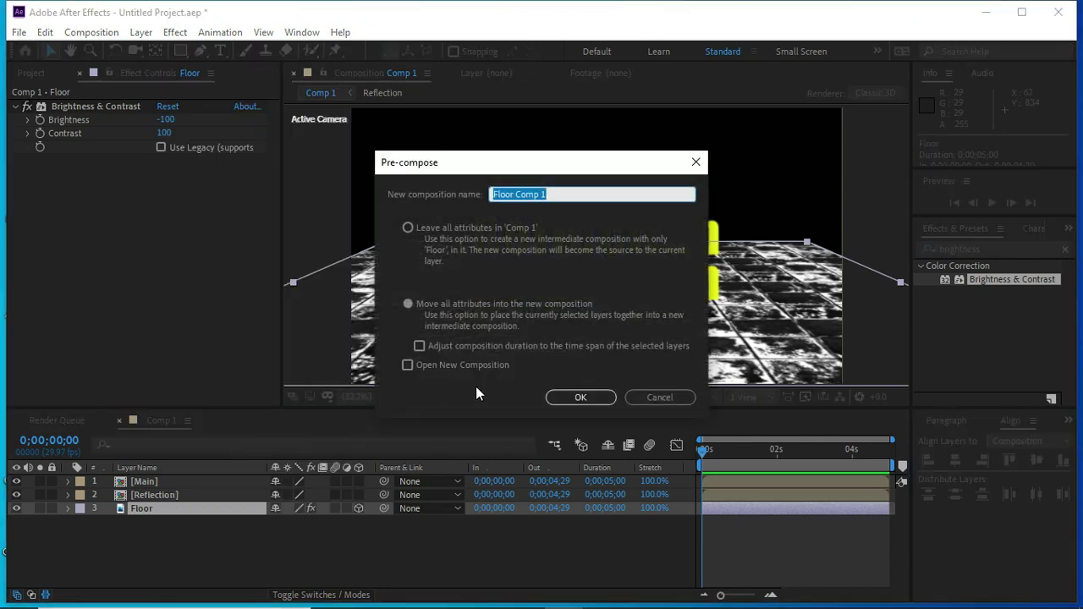
pyautogui.write('F')
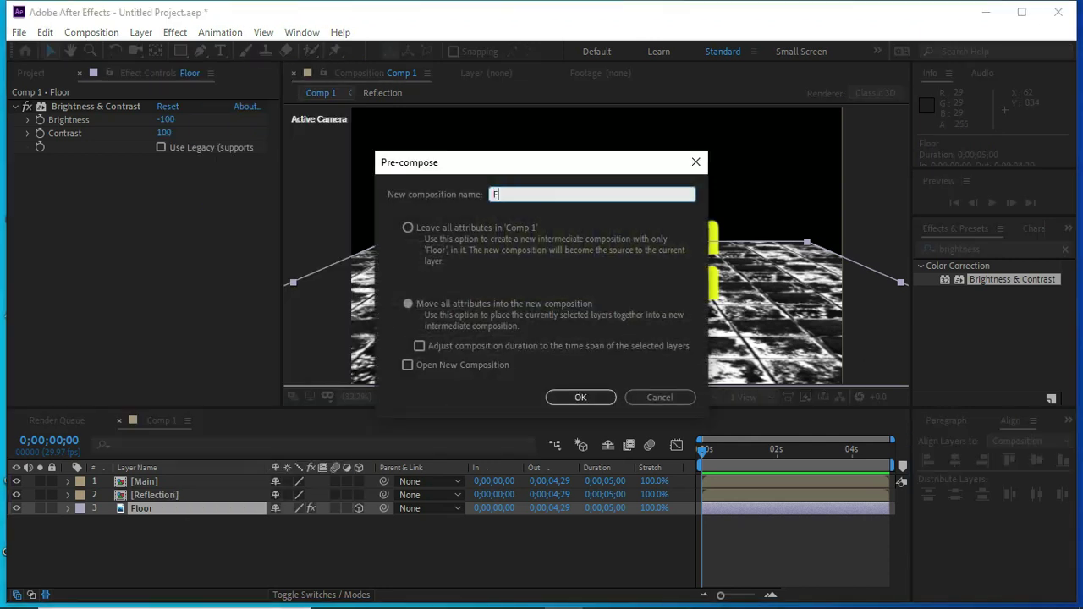
pyautogui.write('loor')
pyautogui.click(409, 303)
pyautogui.click(580, 397)
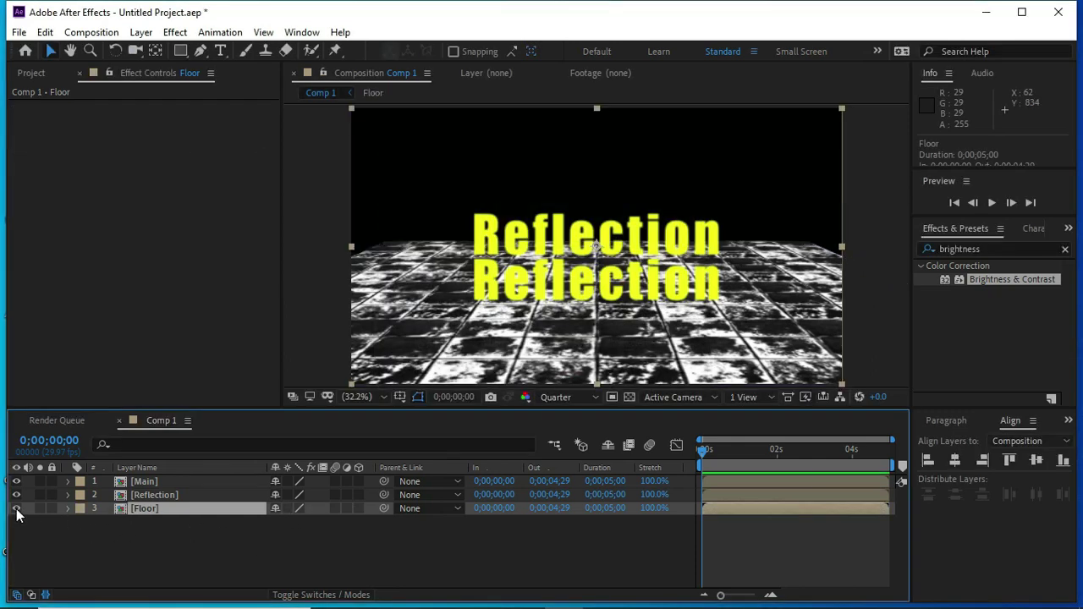
# Step: Make the Main, Reflection and Floor precomps 3D and hide Floor
pyautogui.click(359, 482)
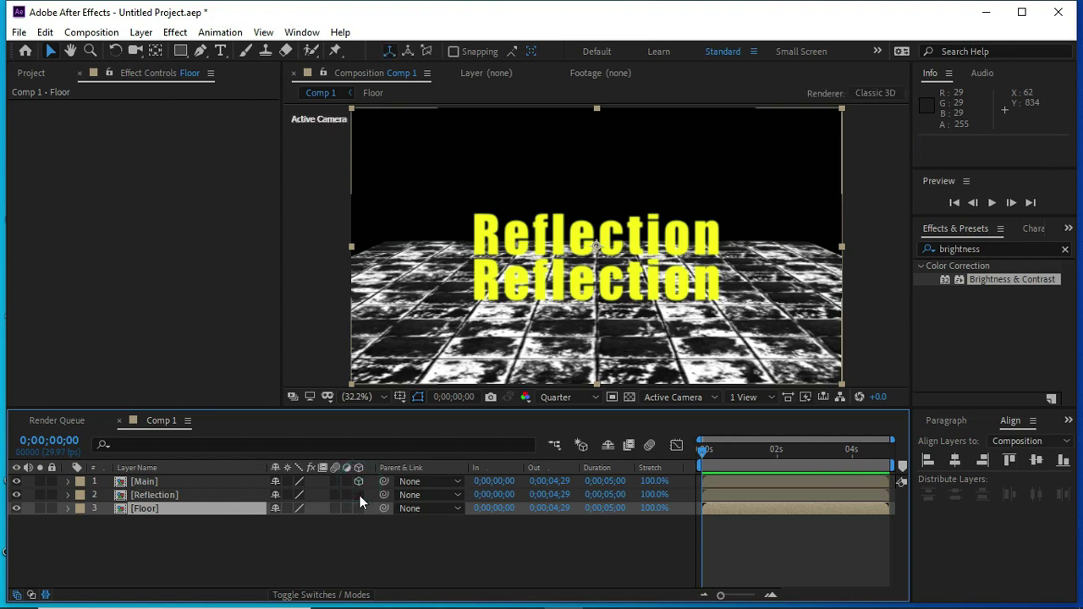
pyautogui.click(359, 495)
pyautogui.click(359, 507)
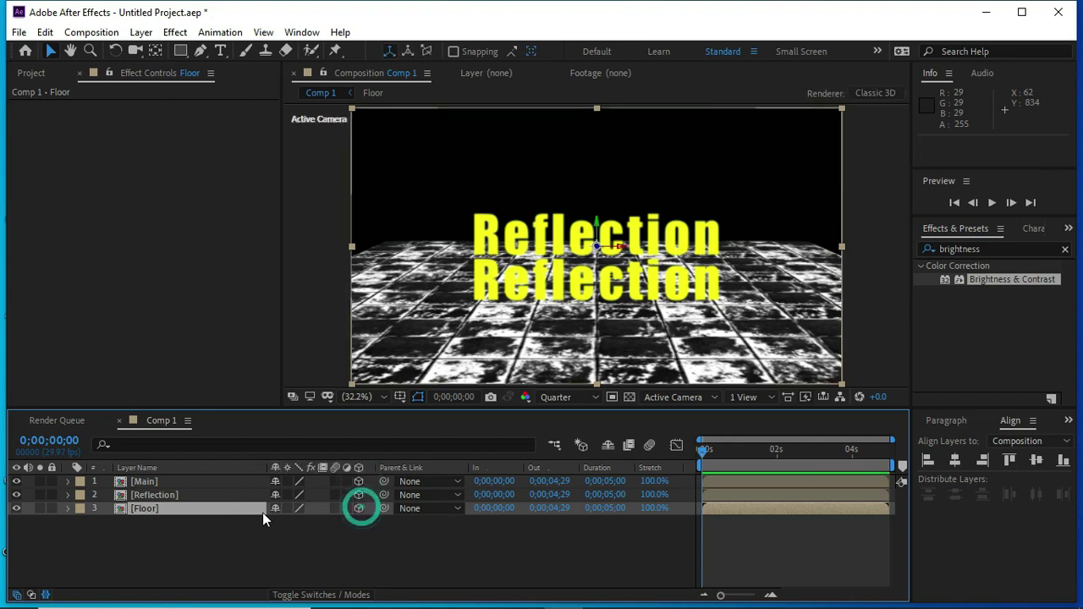
pyautogui.click(18, 508)
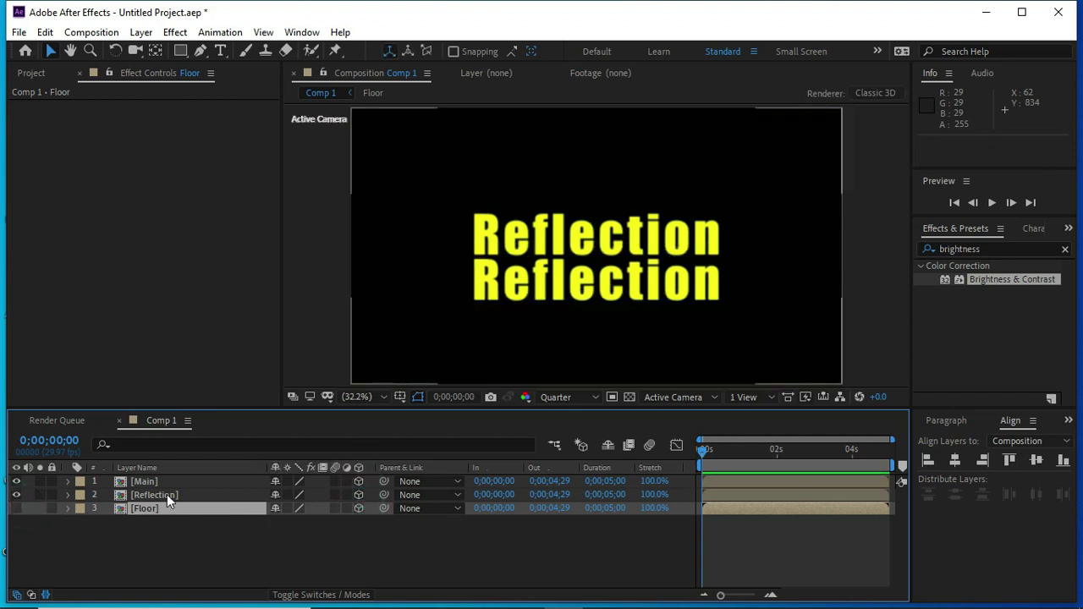
# Step: Apply Compound Blur to Reflection with Floor as blur layer, Maximum Blur 80
pyautogui.click(163, 496)
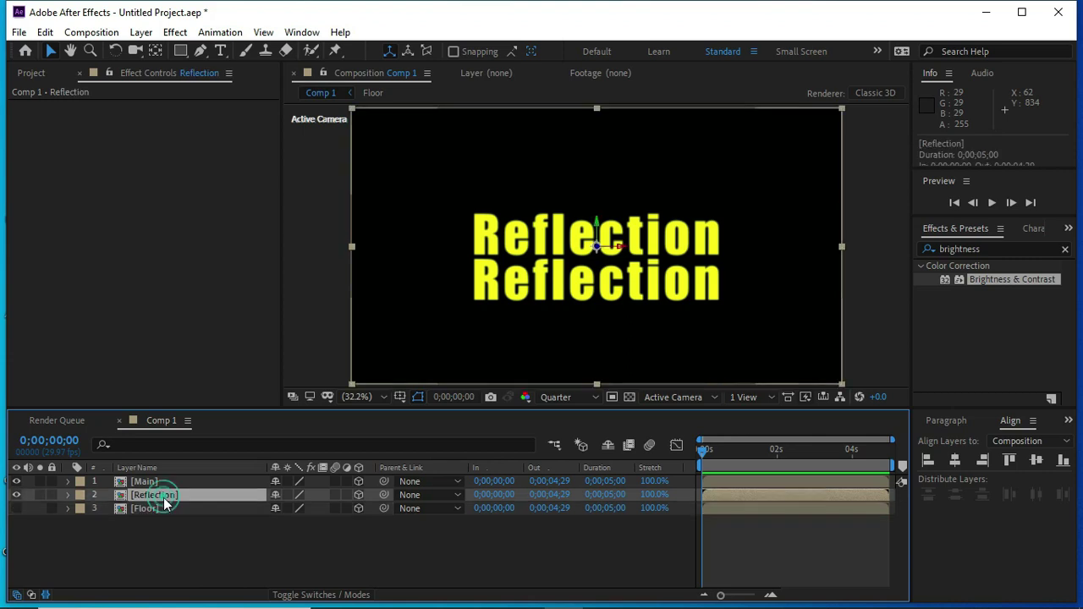
pyautogui.click(973, 248)
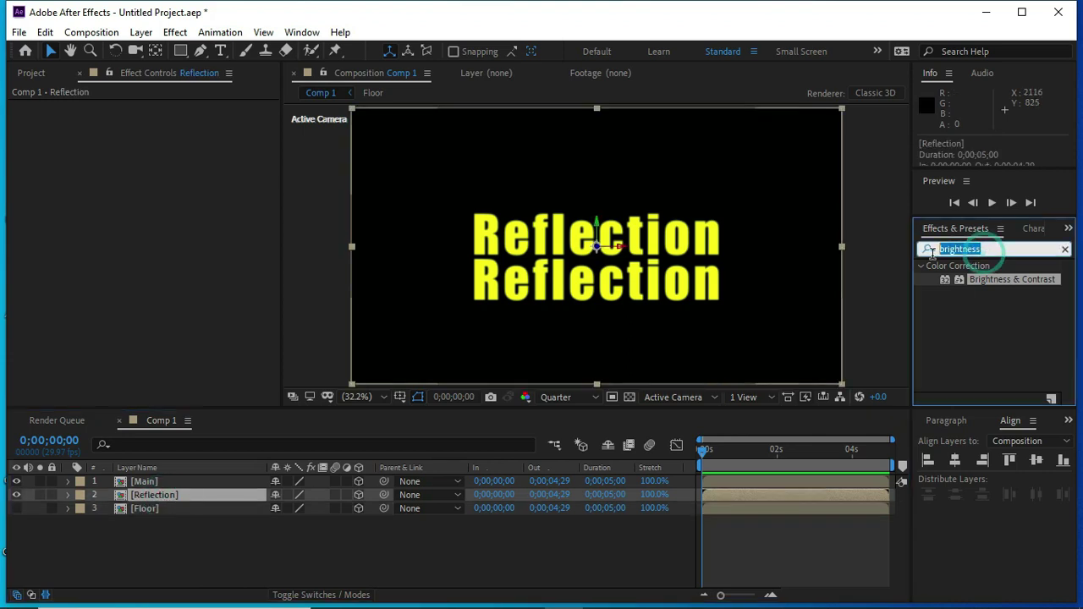
pyautogui.write('co')
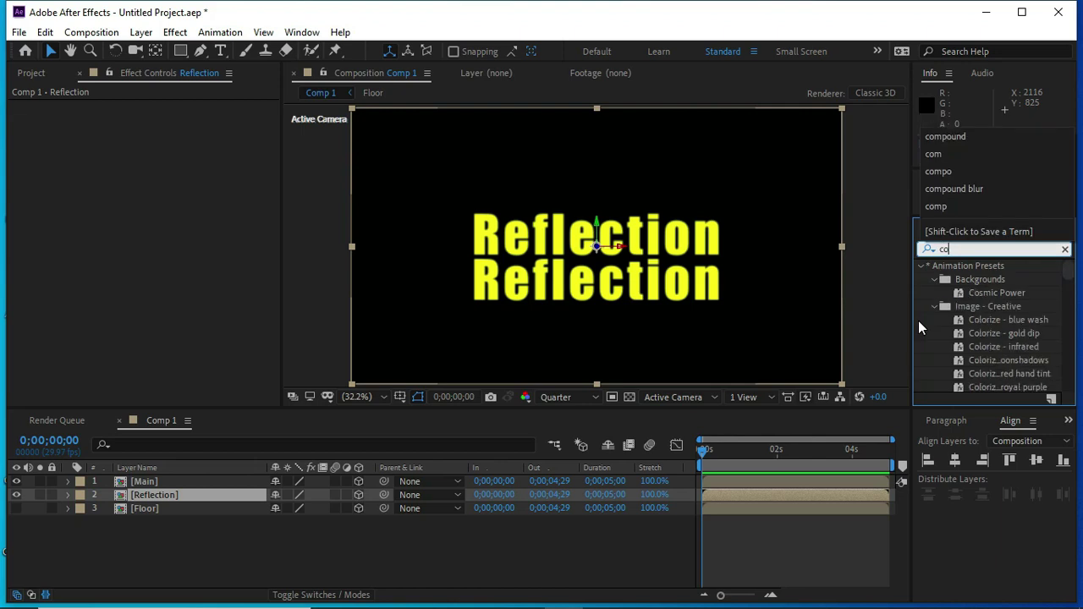
pyautogui.write('mpound')
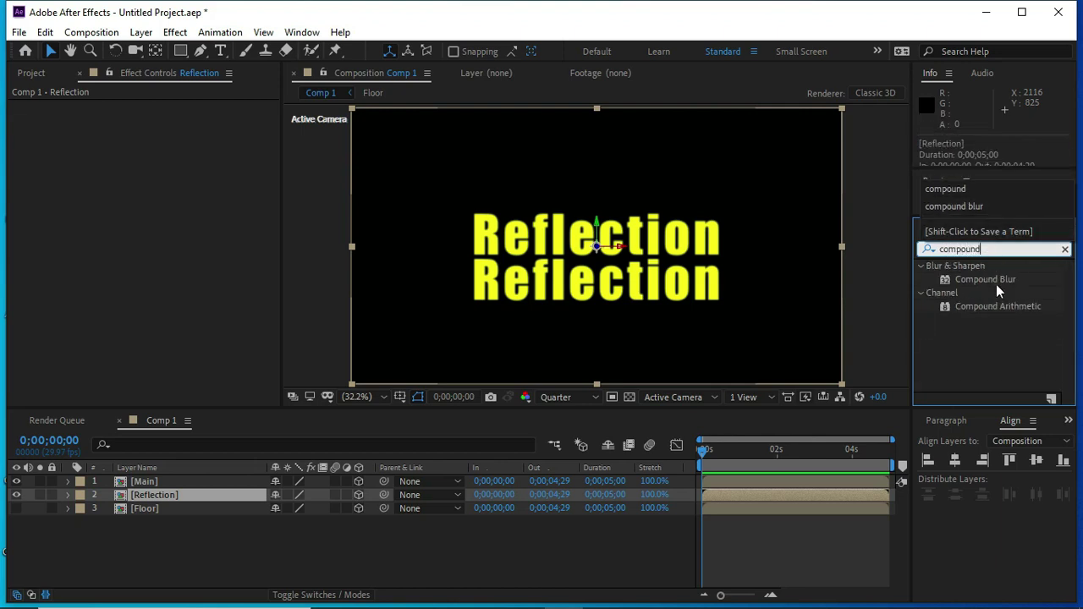
pyautogui.moveTo(994, 280); pyautogui.dragTo(228, 494)
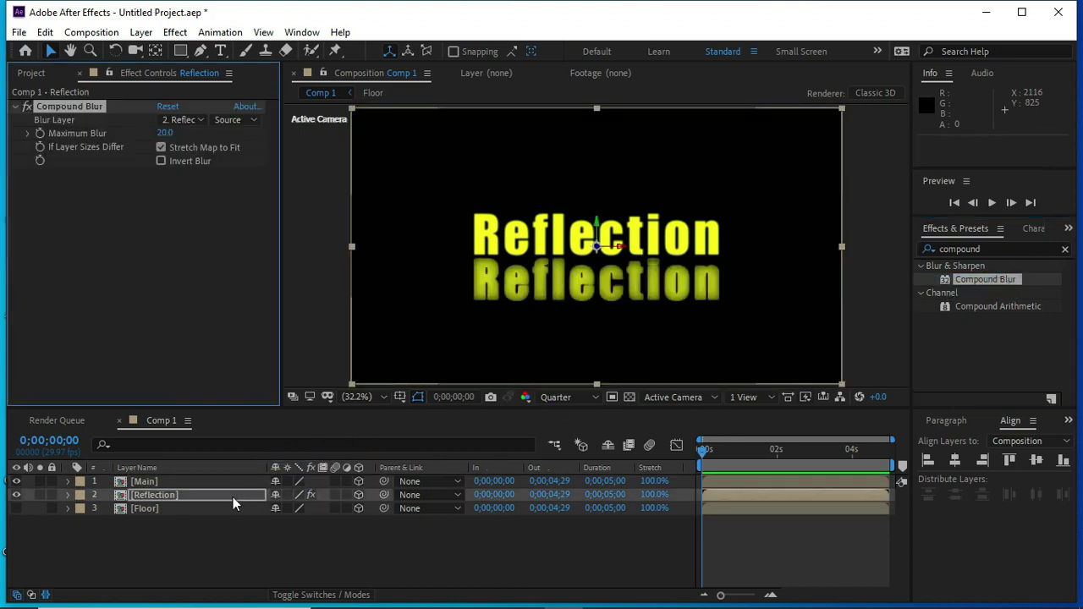
pyautogui.click(204, 119)
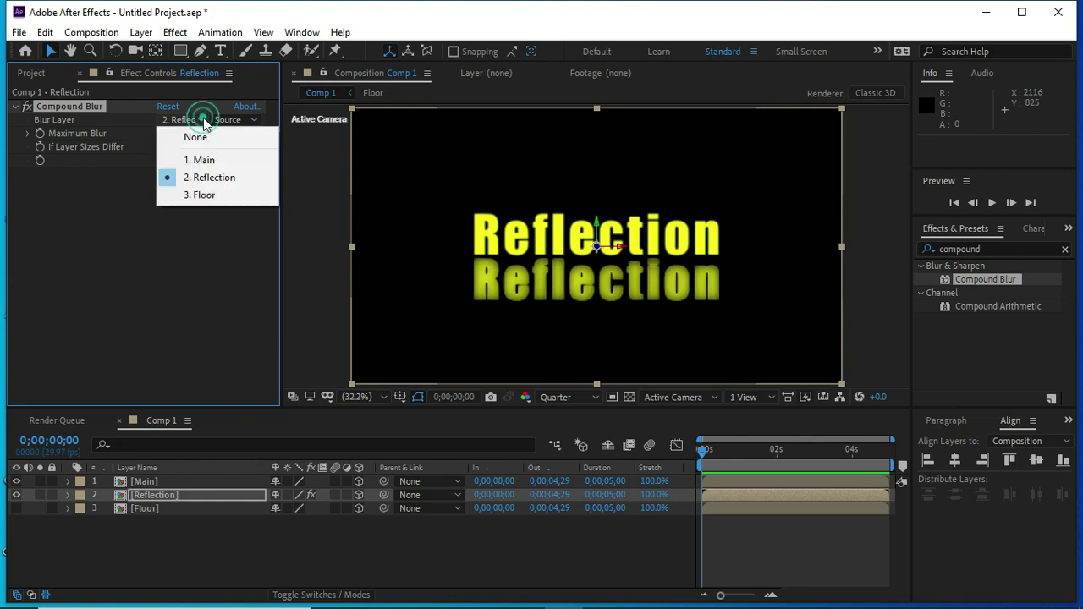
pyautogui.click(202, 195)
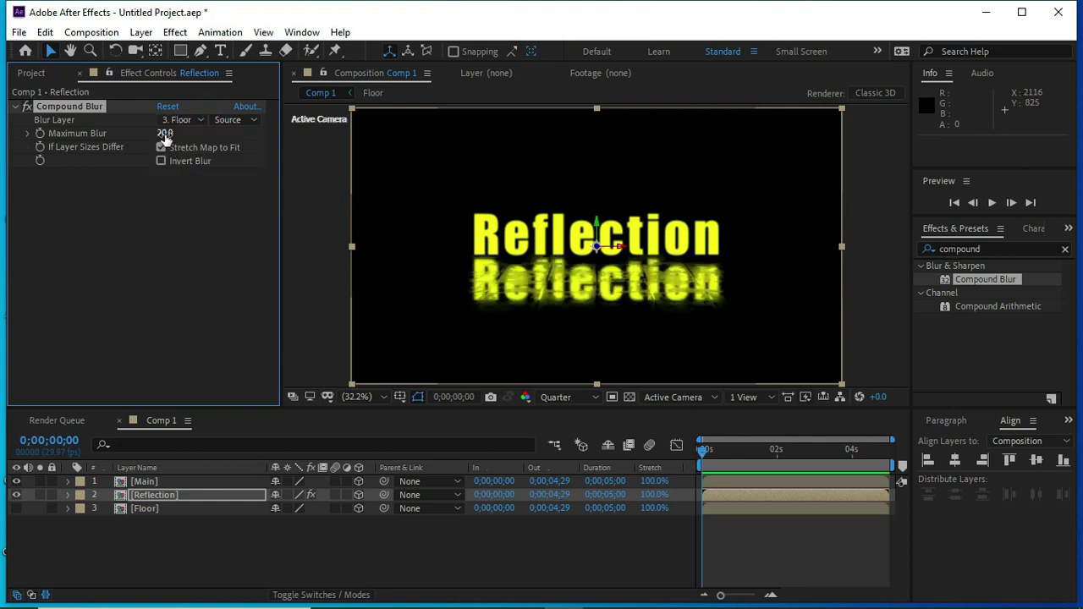
pyautogui.moveTo(165, 133); pyautogui.dragTo(221, 147)
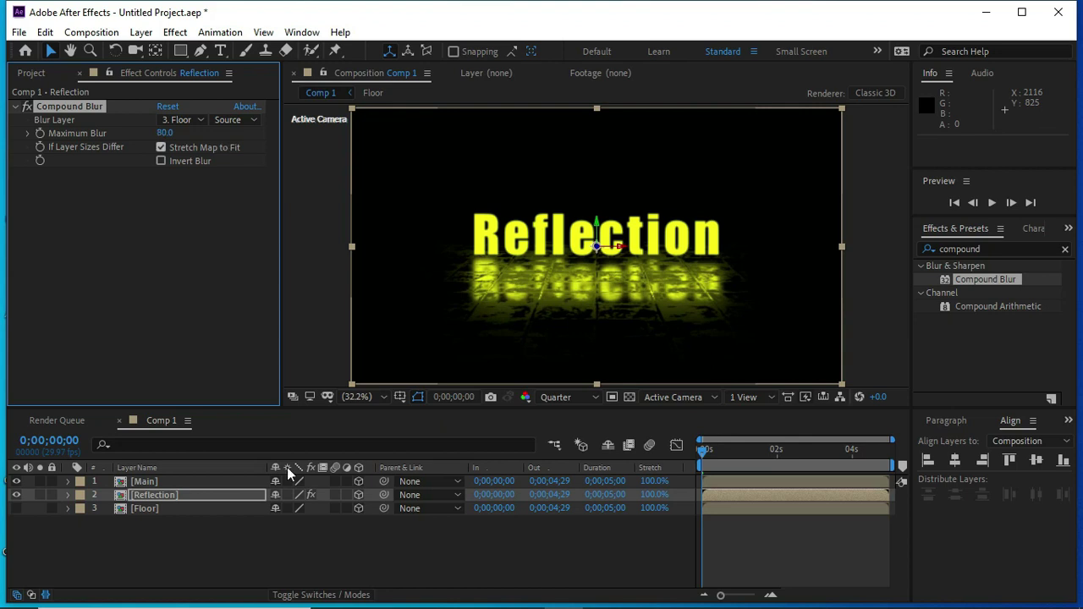
pyautogui.click(315, 545)
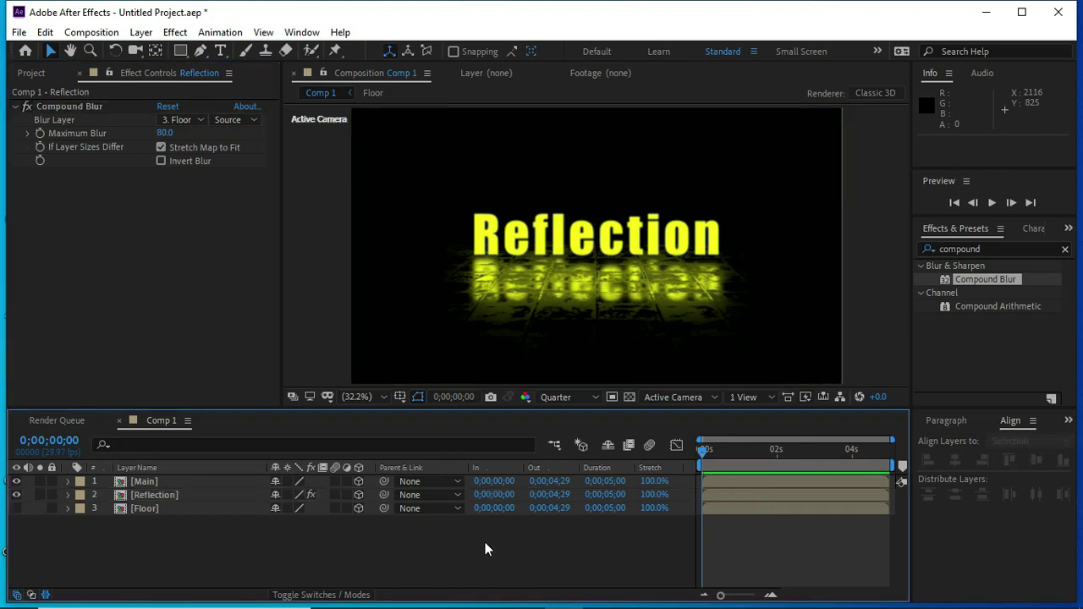
# Step: Keyframe Main's Position at 0 s, raised above the frame to 960, -52.8
pyautogui.click(164, 481)
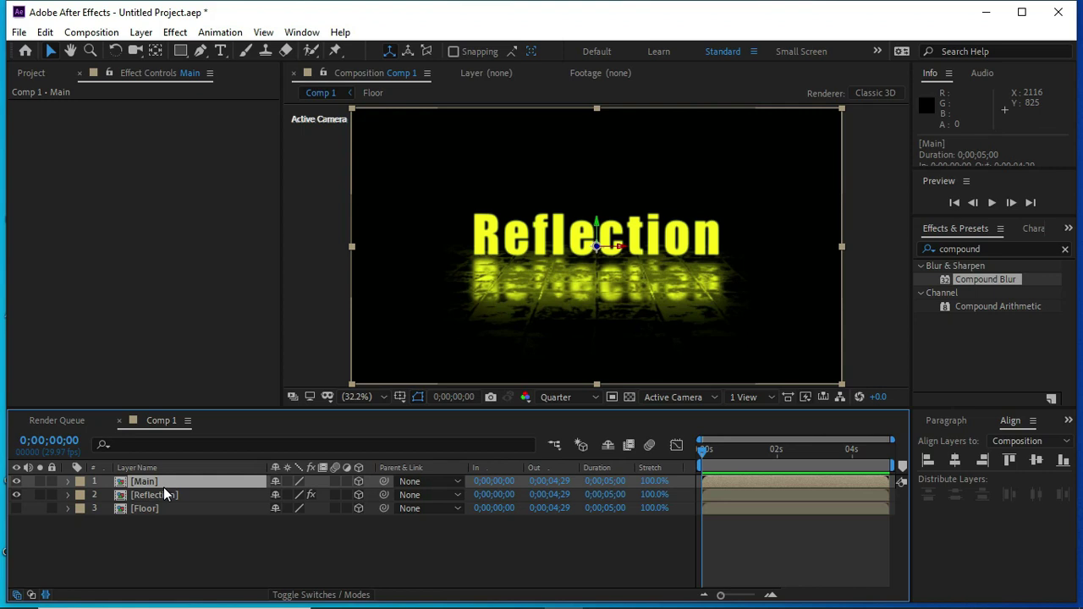
pyautogui.press('p')
pyautogui.click(109, 496)
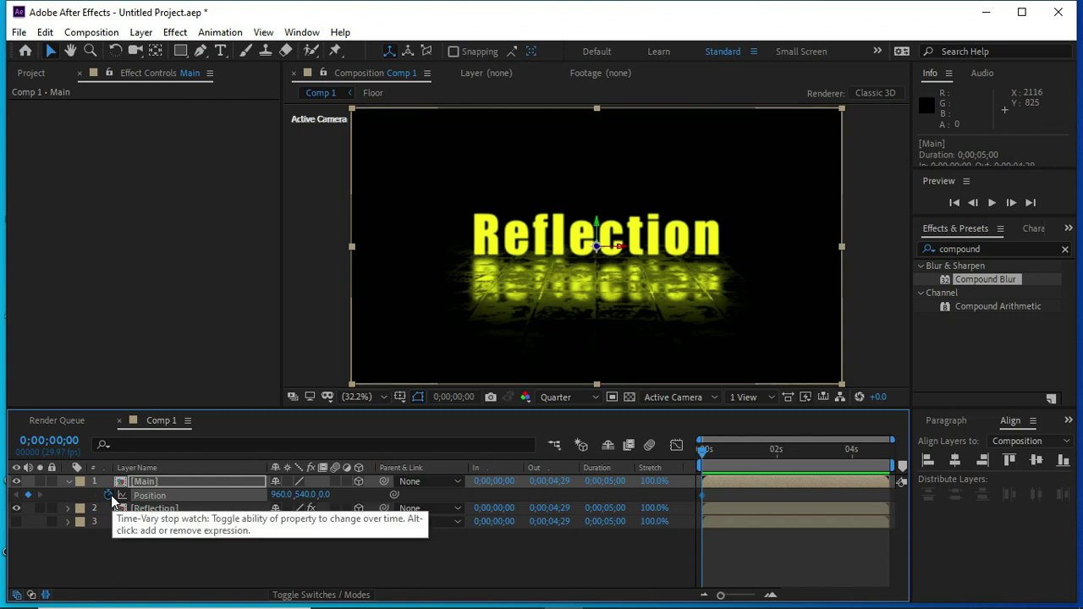
pyautogui.click(161, 506)
pyautogui.click(157, 482)
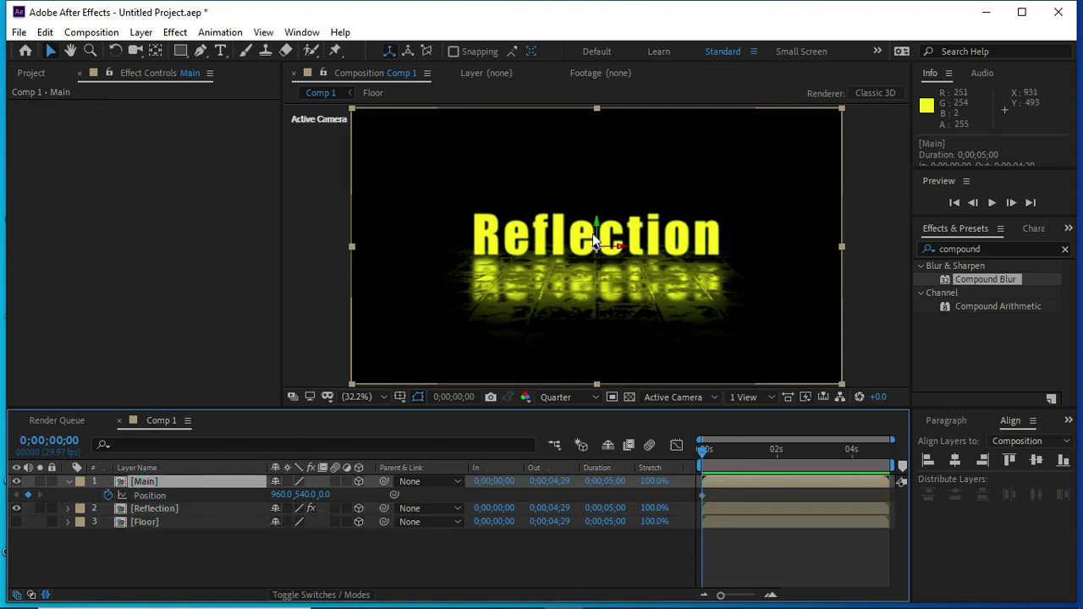
pyautogui.moveTo(597, 227); pyautogui.dragTo(604, 71)
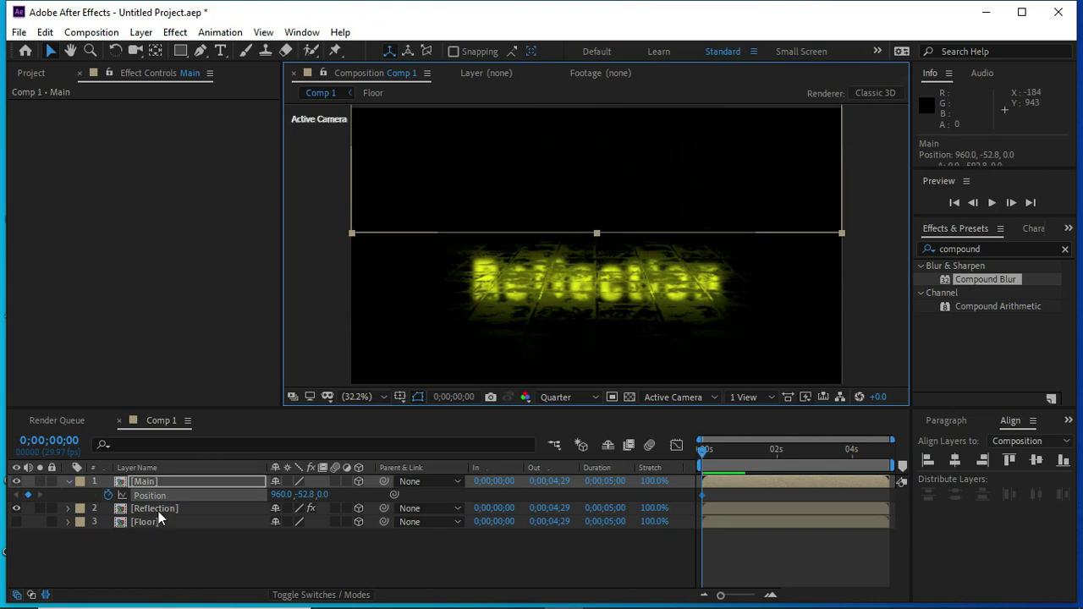
# Step: Set a 0s Position keyframe on Reflection with the text moved down below the frame
pyautogui.click(158, 511)
pyautogui.press('p')
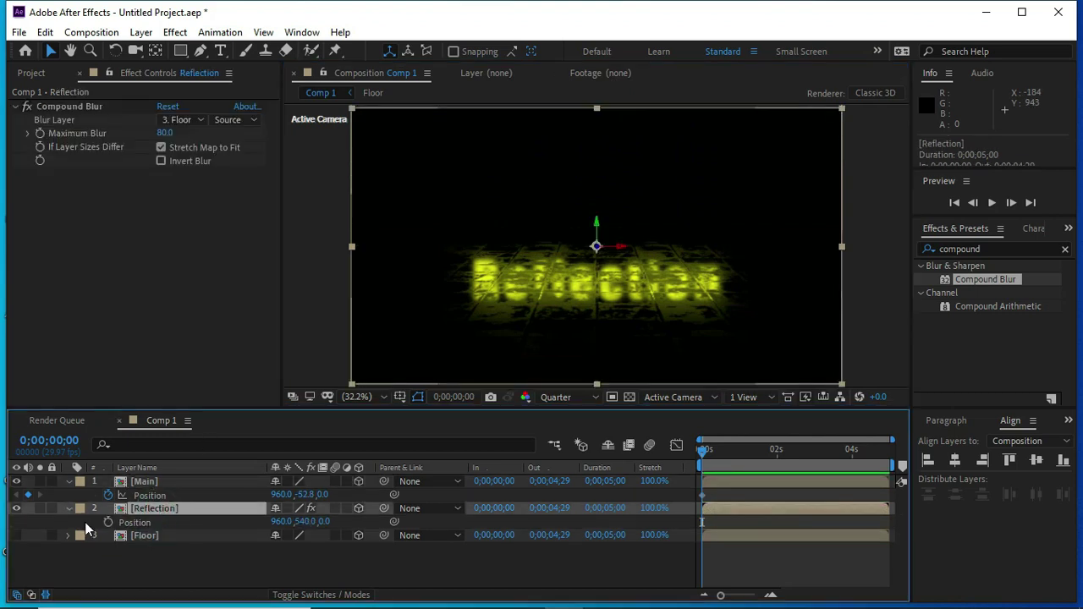
pyautogui.click(108, 522)
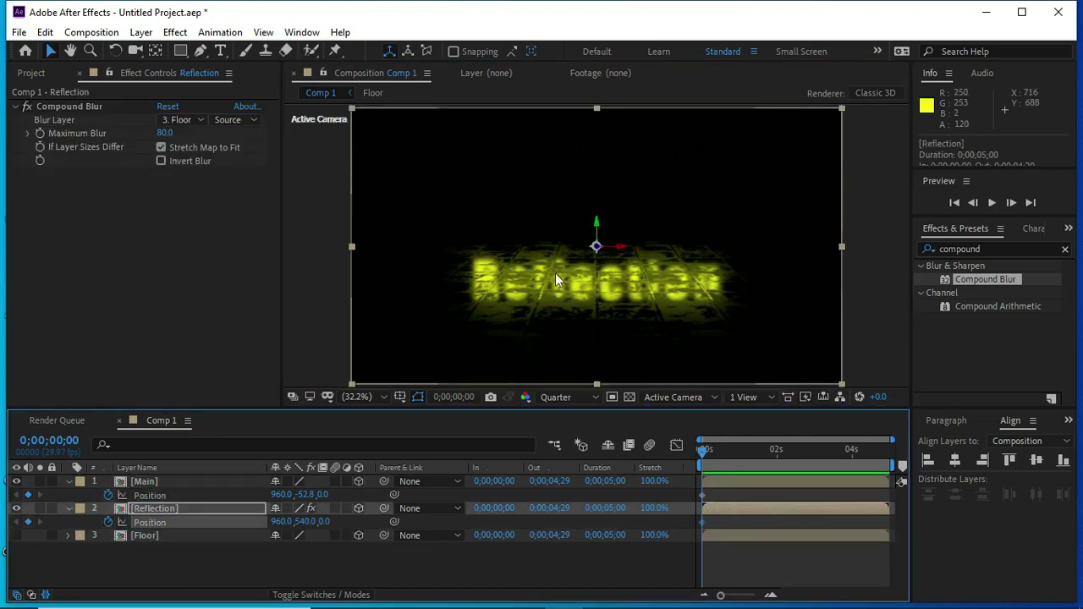
pyautogui.moveTo(596, 224); pyautogui.dragTo(606, 438)
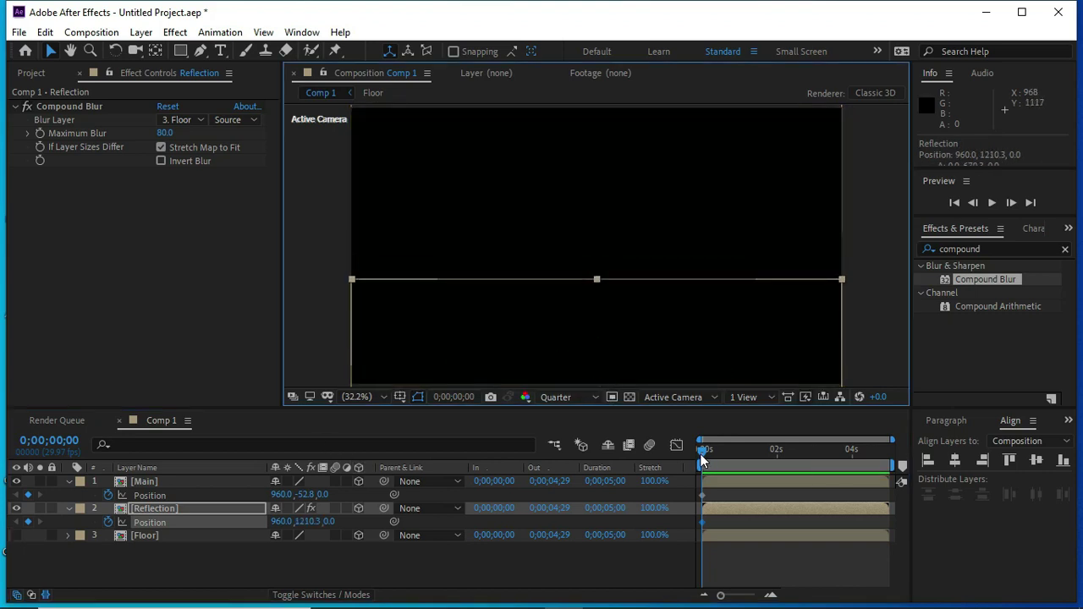
# Step: Move the current time to about 16 frames, zooming the timeline in on the first seconds
pyautogui.moveTo(702, 459); pyautogui.dragTo(742, 472)
pyautogui.moveTo(720, 595); pyautogui.dragTo(731, 599)
pyautogui.moveTo(753, 452); pyautogui.dragTo(728, 457)
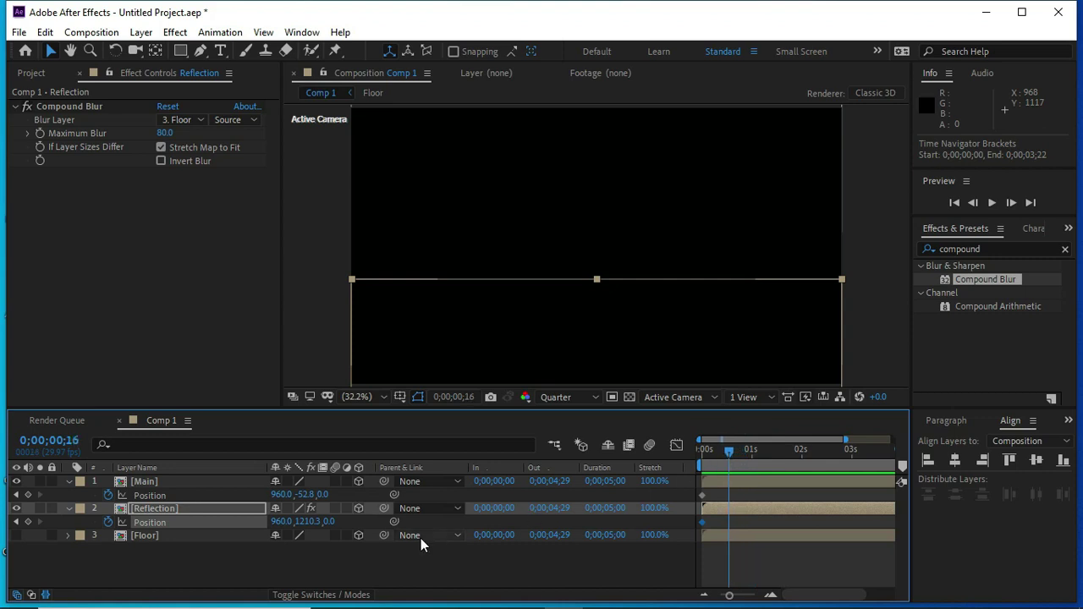
pyautogui.press(',')
pyautogui.press(',')
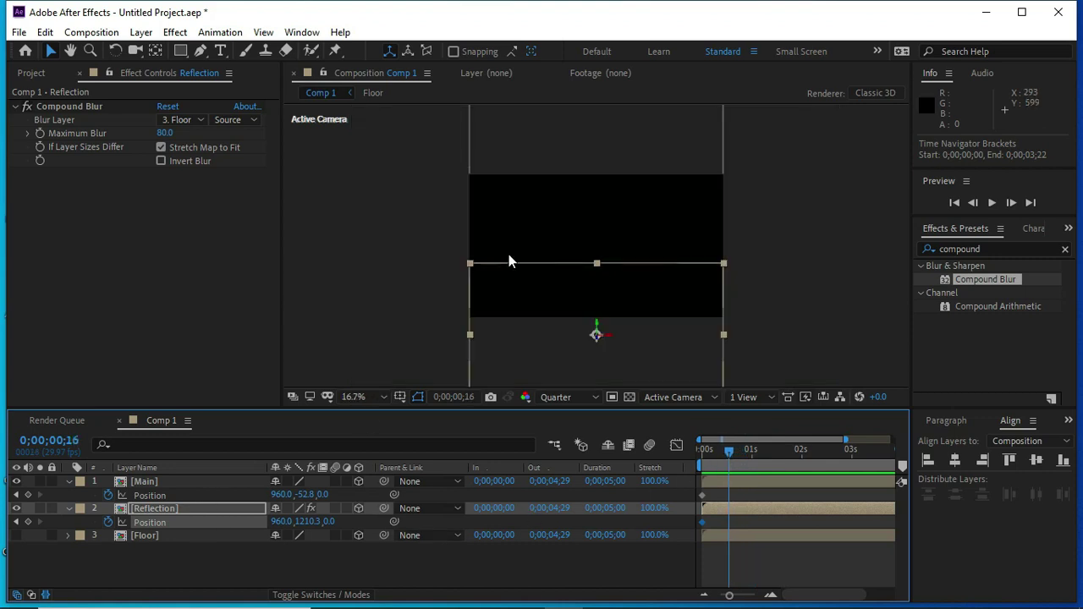
pyautogui.press(',')
pyautogui.press('.')
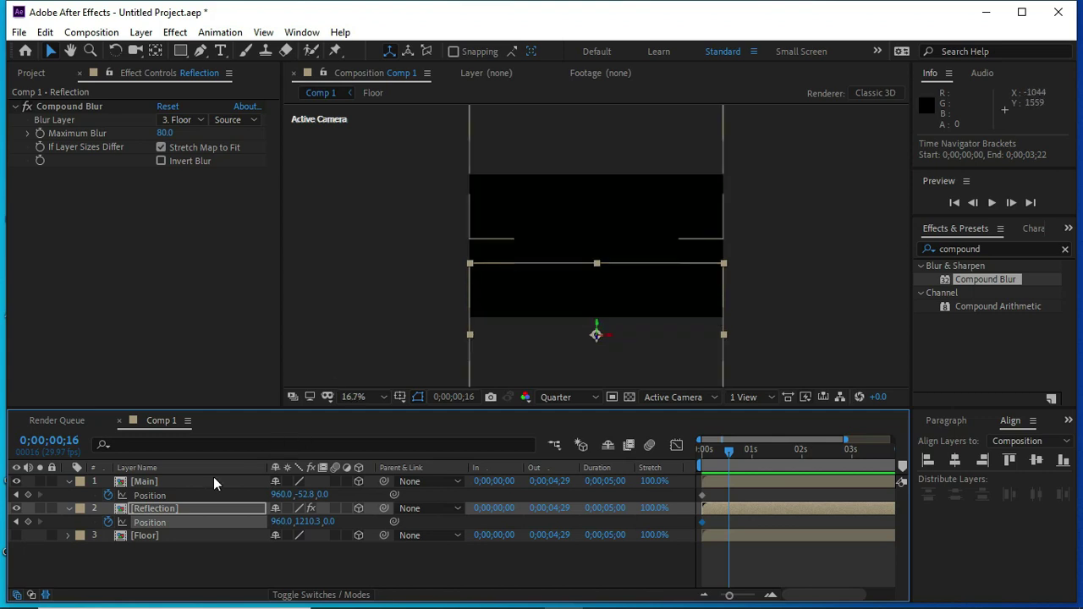
# Step: At 16 frames, bring Main down and Reflection up into view, and set magnification to Fit up to 100%
pyautogui.click(213, 481)
pyautogui.click(597, 156)
pyautogui.moveTo(596, 157); pyautogui.dragTo(598, 227)
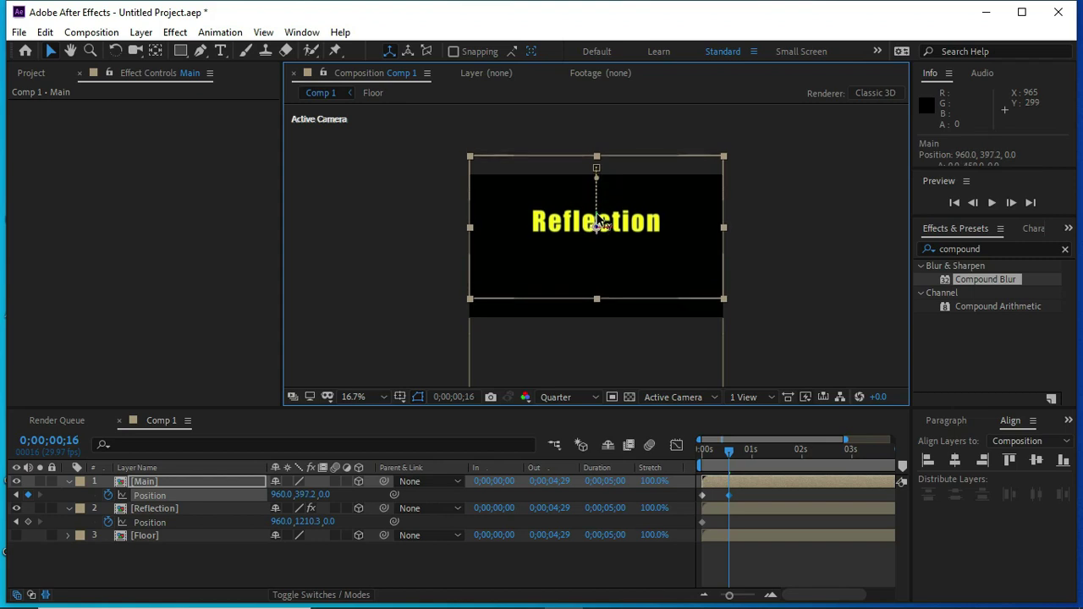
pyautogui.click(213, 510)
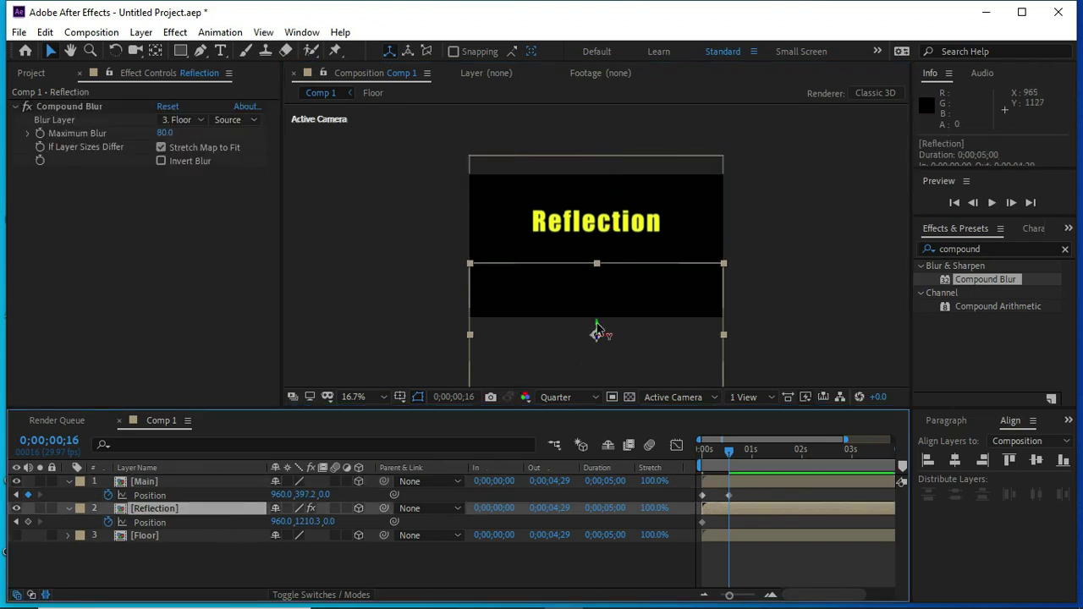
pyautogui.moveTo(597, 328); pyautogui.dragTo(597, 250)
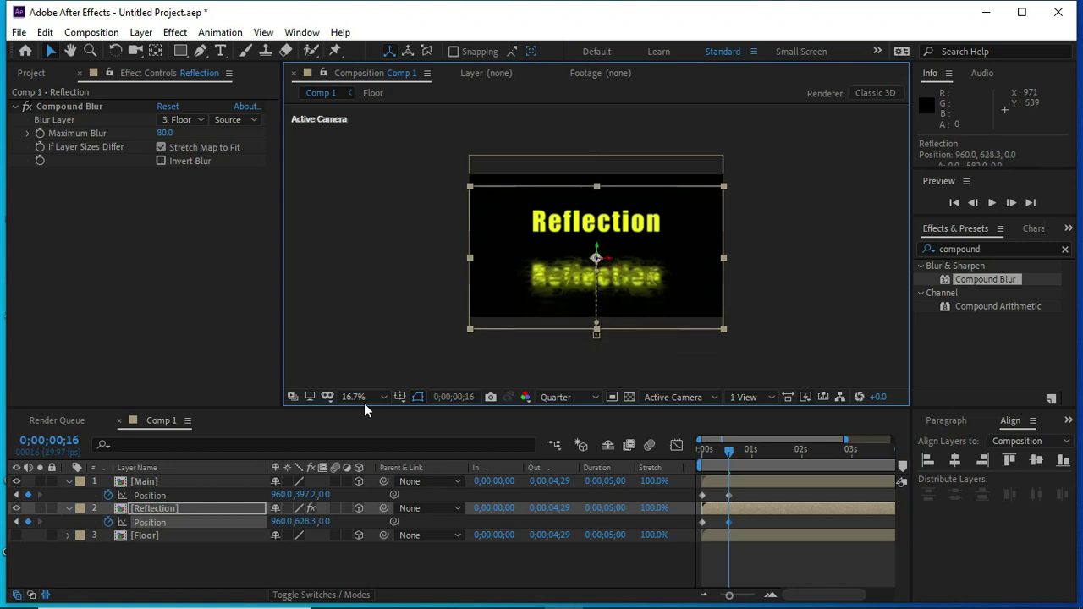
pyautogui.click(381, 397)
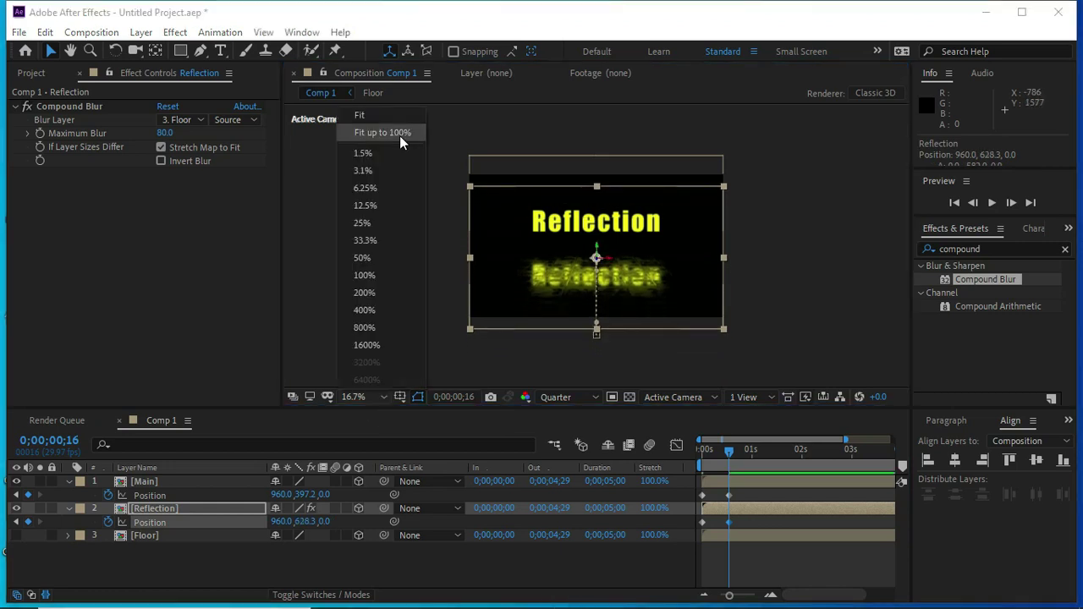
pyautogui.click(400, 136)
# Step: Move Main to 960, 502.8 and Reflection to 960, 578.7, then return the time to 0
pyautogui.click(239, 480)
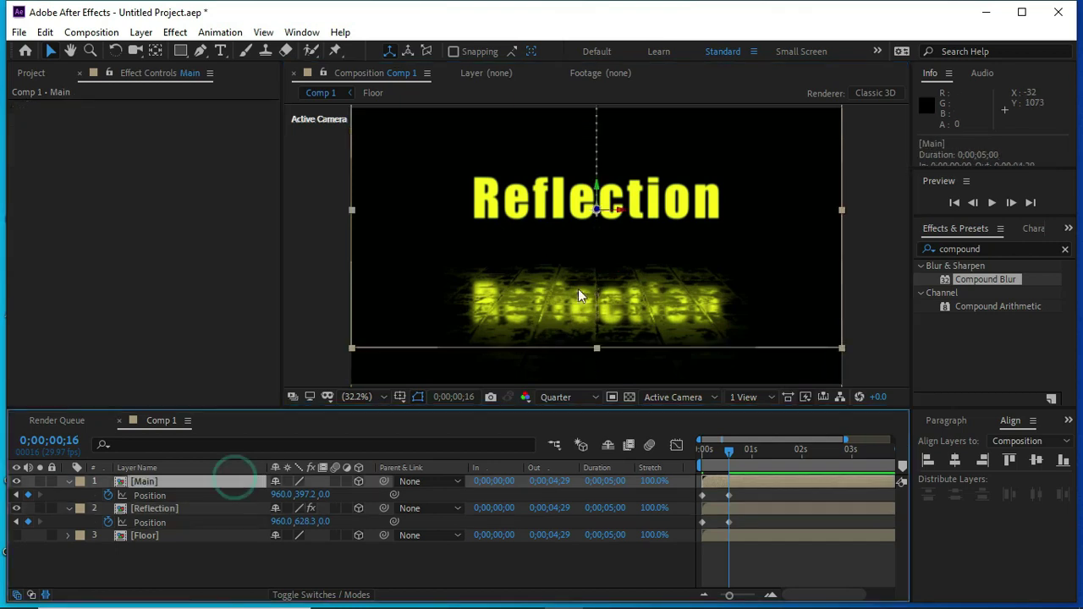
pyautogui.moveTo(596, 190); pyautogui.dragTo(601, 220)
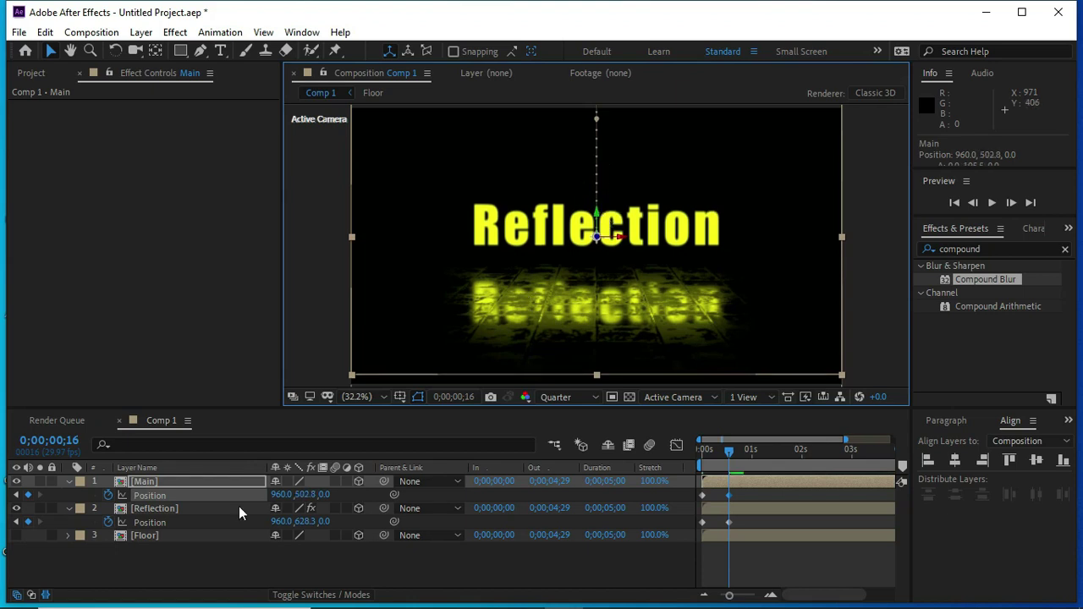
pyautogui.click(200, 508)
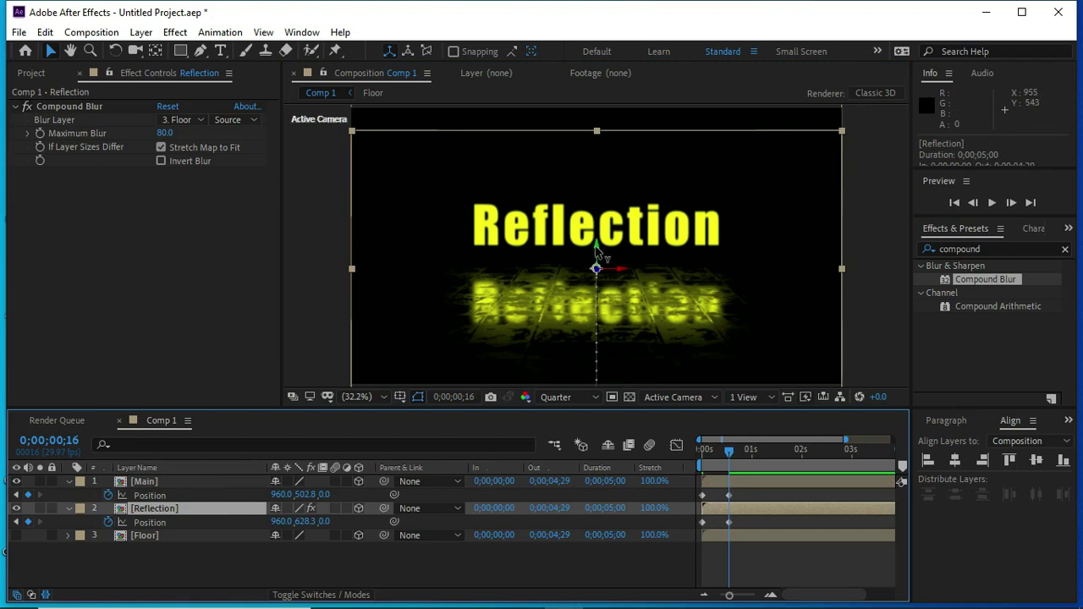
pyautogui.moveTo(603, 251); pyautogui.dragTo(598, 240)
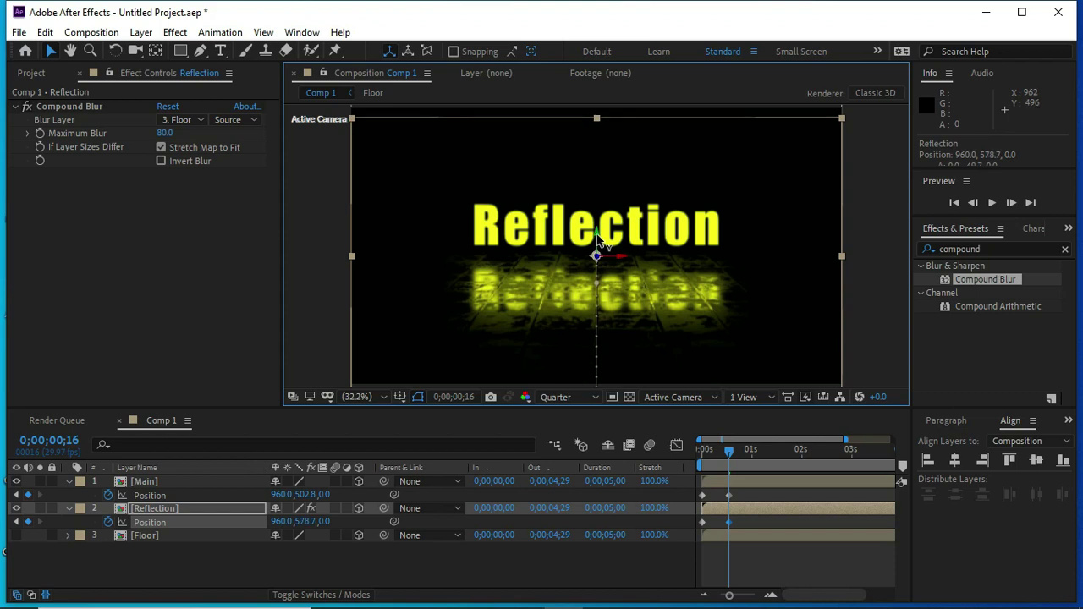
pyautogui.click(334, 575)
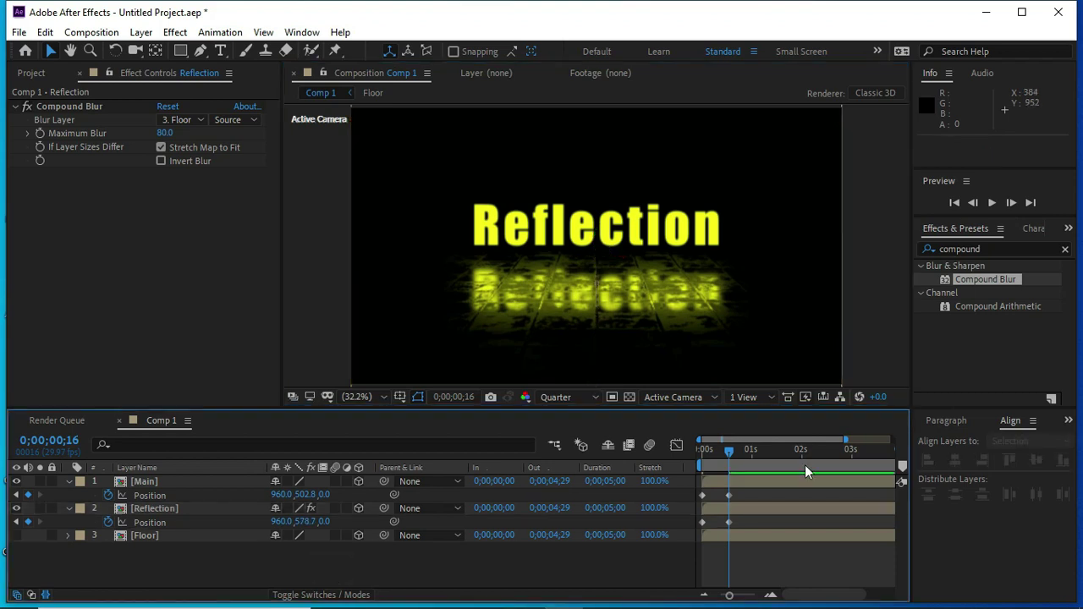
pyautogui.moveTo(733, 451); pyautogui.dragTo(702, 451)
# Step: Preview the drop-in animation from the first frame, stopping around one second
pyautogui.click(993, 203)
pyautogui.click(993, 202)
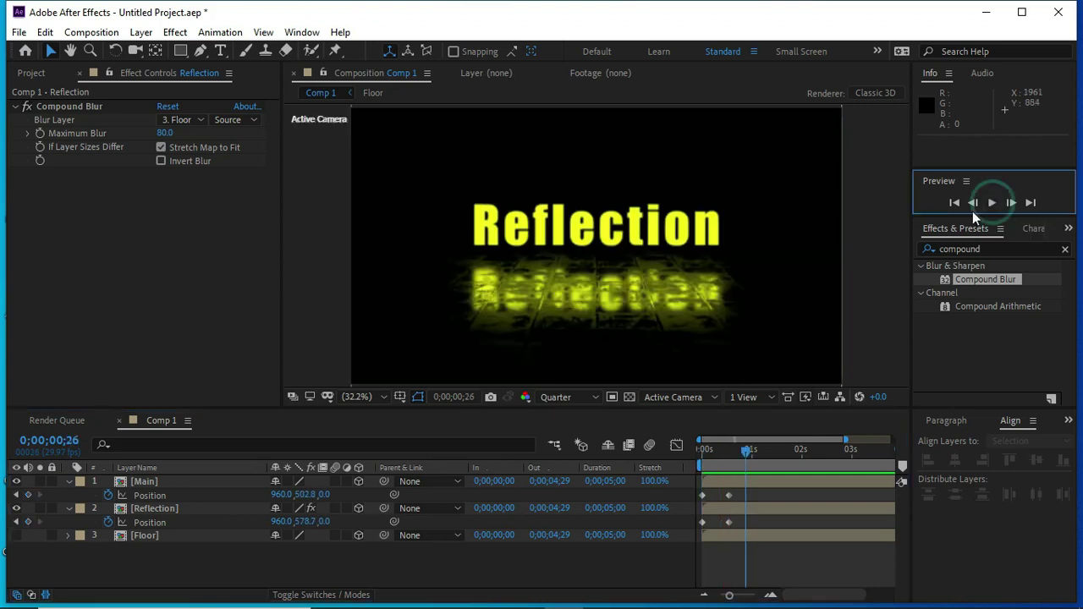
pyautogui.click(954, 203)
pyautogui.click(994, 202)
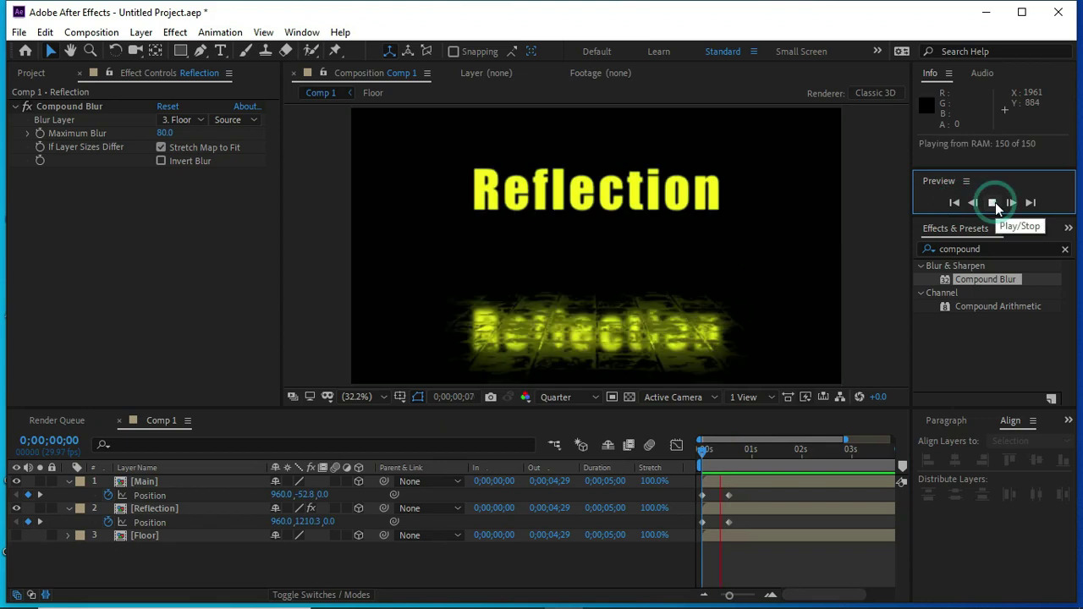
pyautogui.click(718, 494)
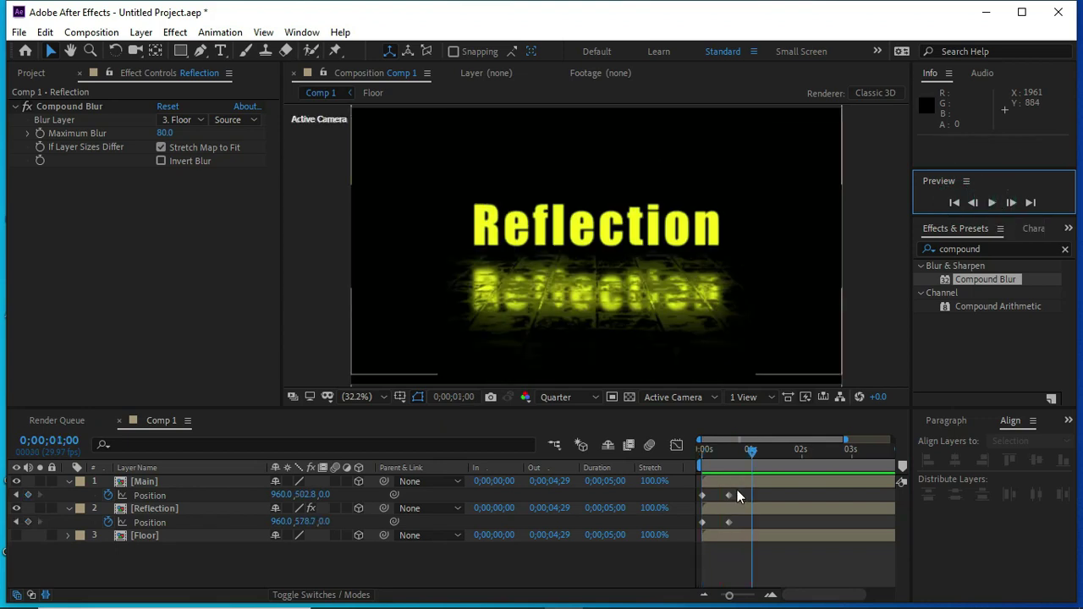
# Step: Select the 16-frame Position keyframes of both text layers
pyautogui.moveTo(737, 490); pyautogui.dragTo(725, 523)
pyautogui.click(985, 204)
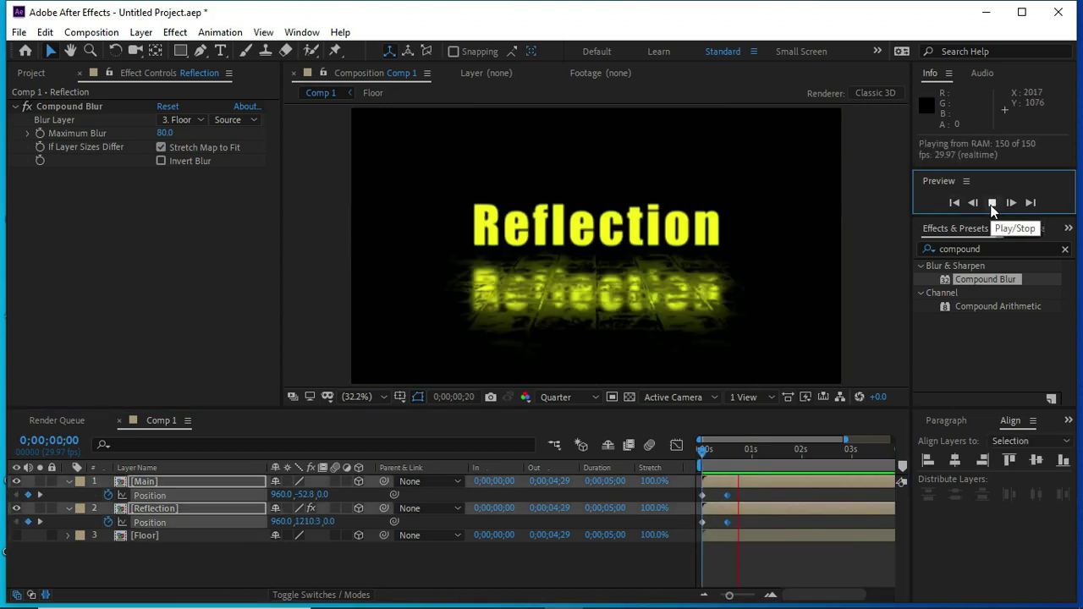
pyautogui.moveTo(737, 491); pyautogui.dragTo(701, 530)
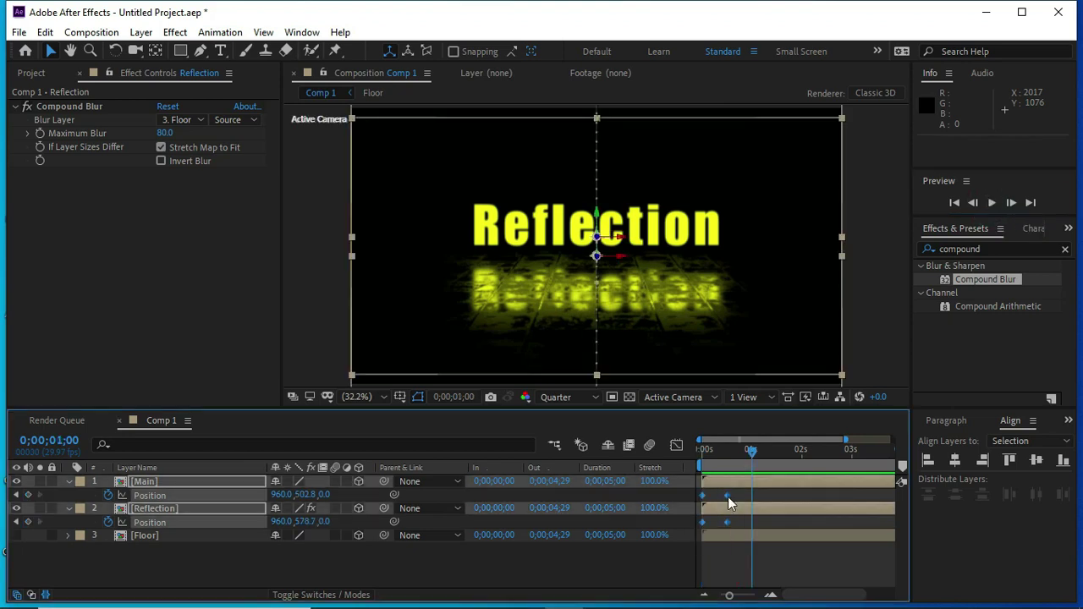
# Step: Apply Easy Ease to the Position keyframes and lengthen Main's ease influence in the speed graph
pyautogui.rightClick(728, 497)
pyautogui.moveTo(788, 485)
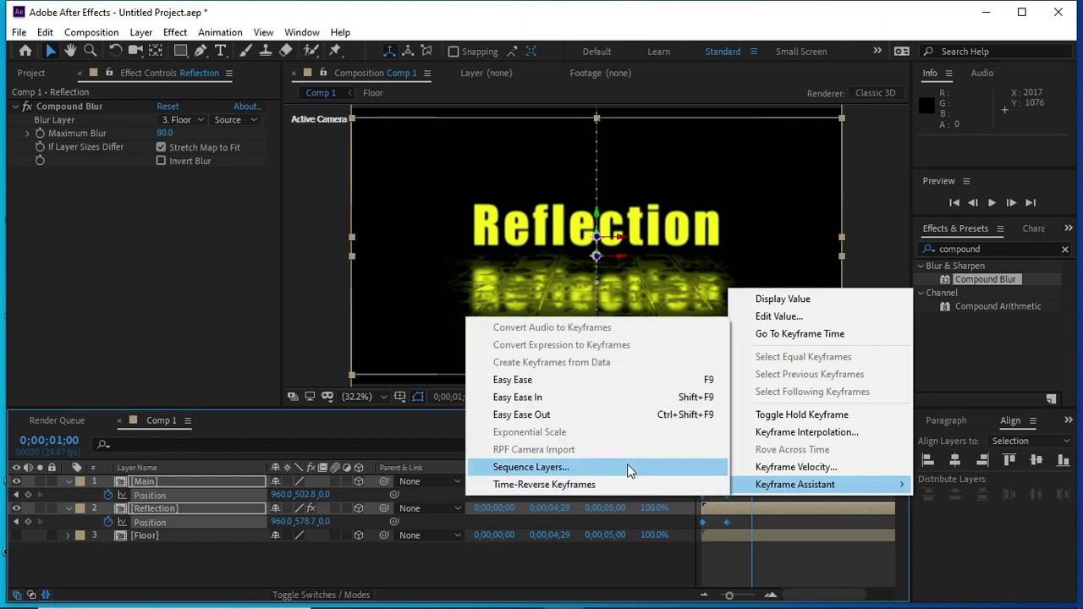
pyautogui.click(624, 383)
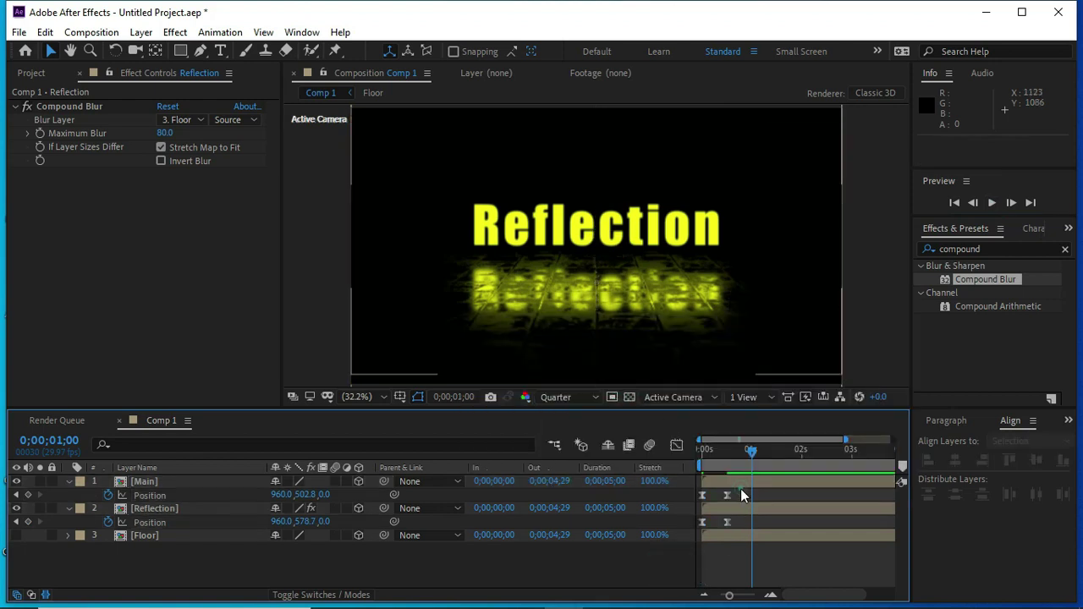
pyautogui.moveTo(740, 490); pyautogui.dragTo(699, 503)
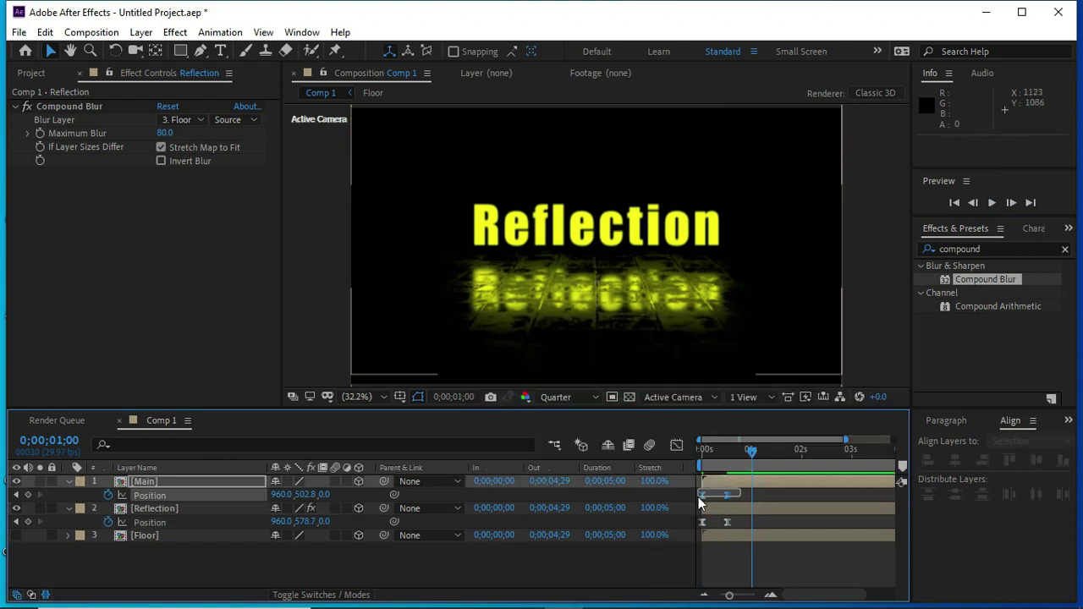
pyautogui.click(677, 445)
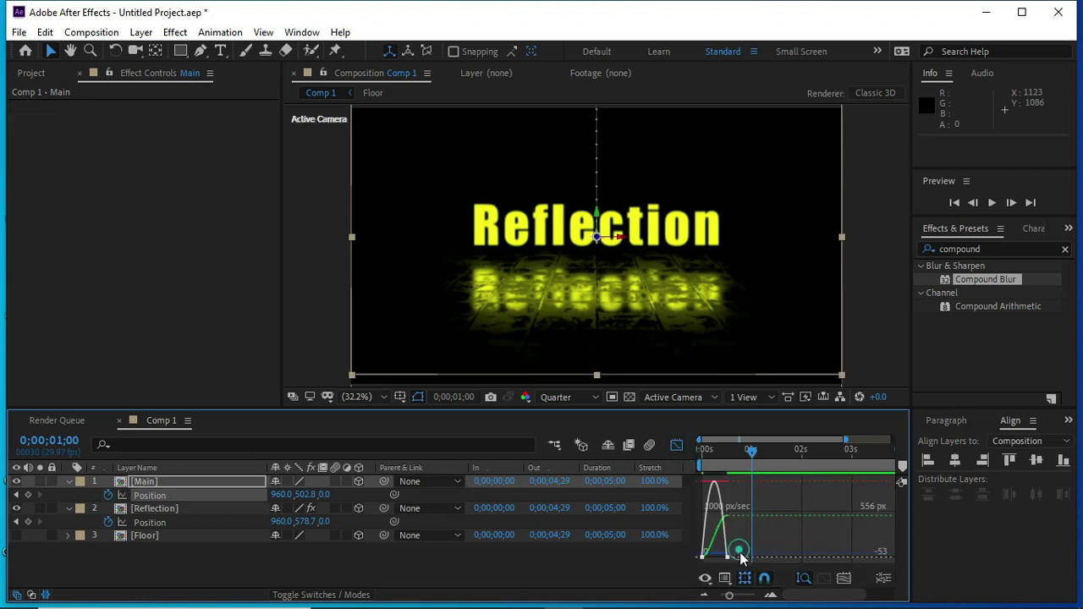
pyautogui.moveTo(727, 580); pyautogui.dragTo(745, 599)
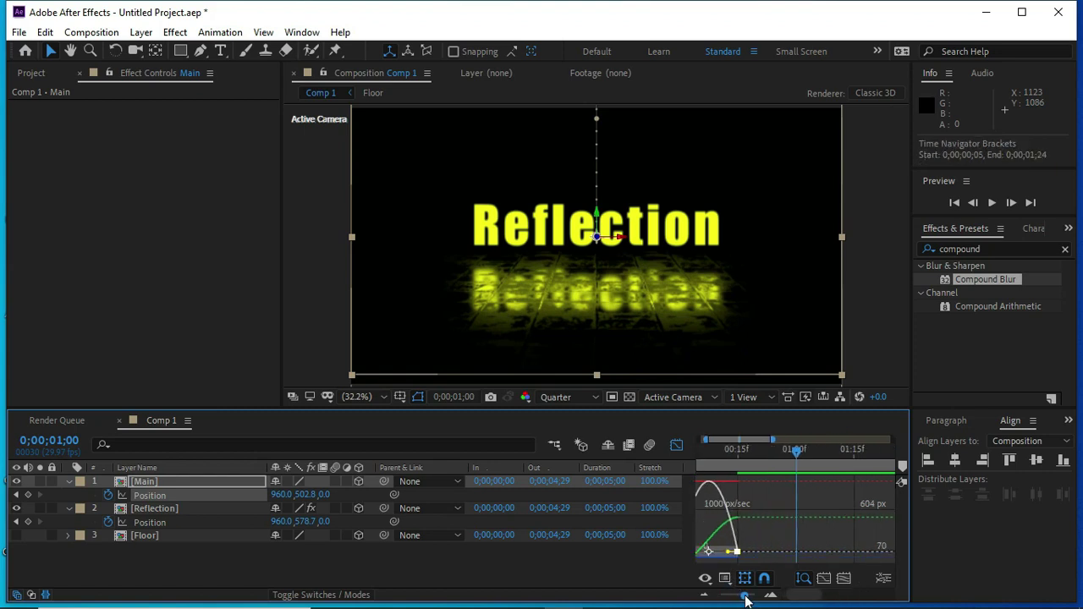
pyautogui.hscroll(-2, 795, 584)
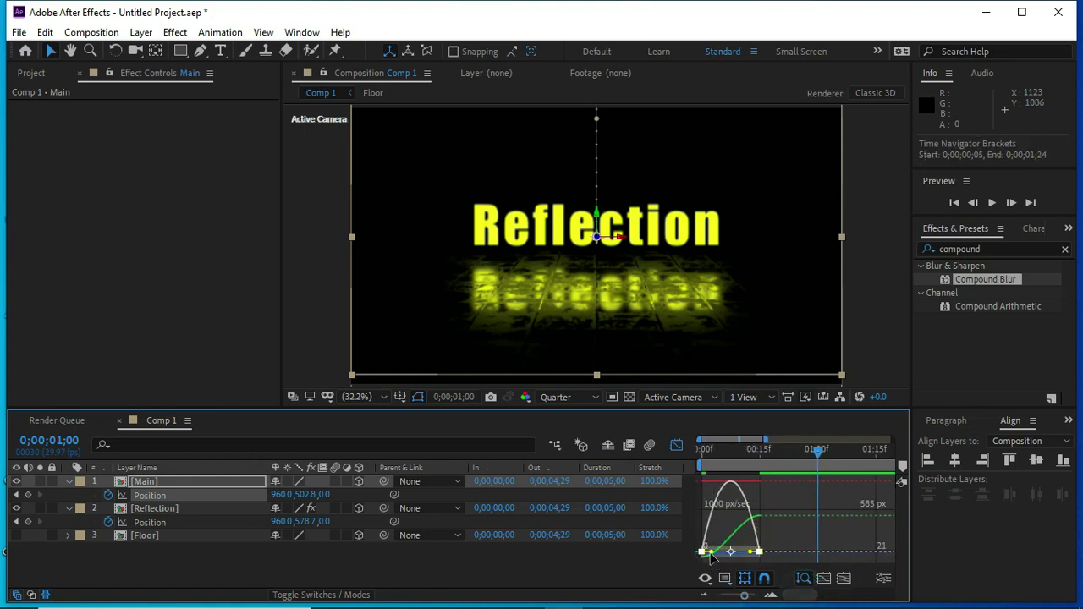
pyautogui.moveTo(711, 554); pyautogui.dragTo(737, 560)
pyautogui.click(676, 445)
# Step: Reshape the Reflection layer's Position speed curve to 100% influence
pyautogui.click(181, 512)
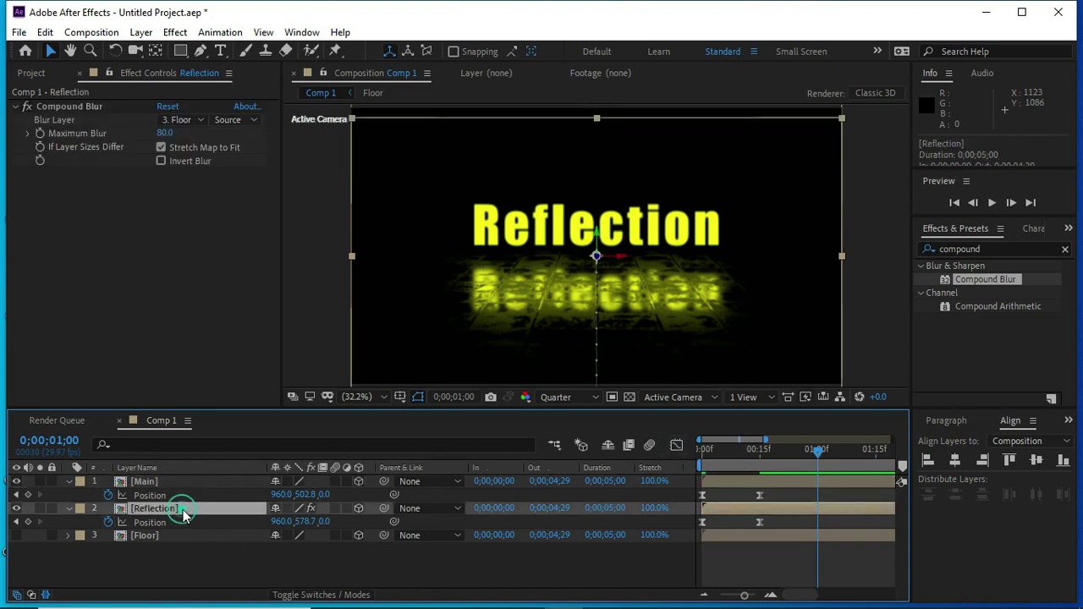
pyautogui.moveTo(773, 518); pyautogui.dragTo(694, 527)
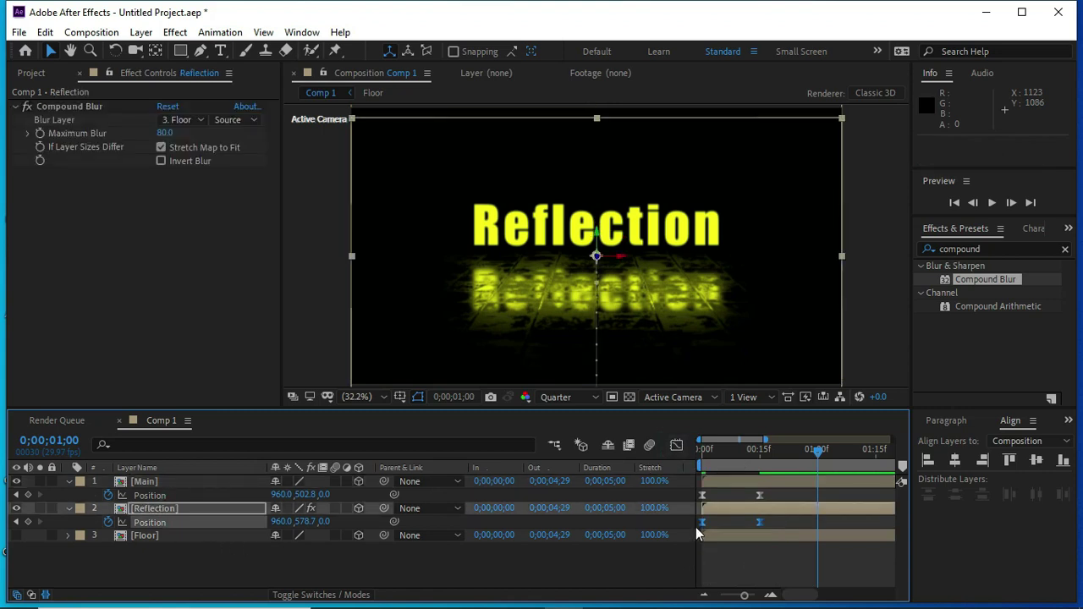
pyautogui.click(677, 446)
pyautogui.moveTo(776, 556); pyautogui.dragTo(734, 560)
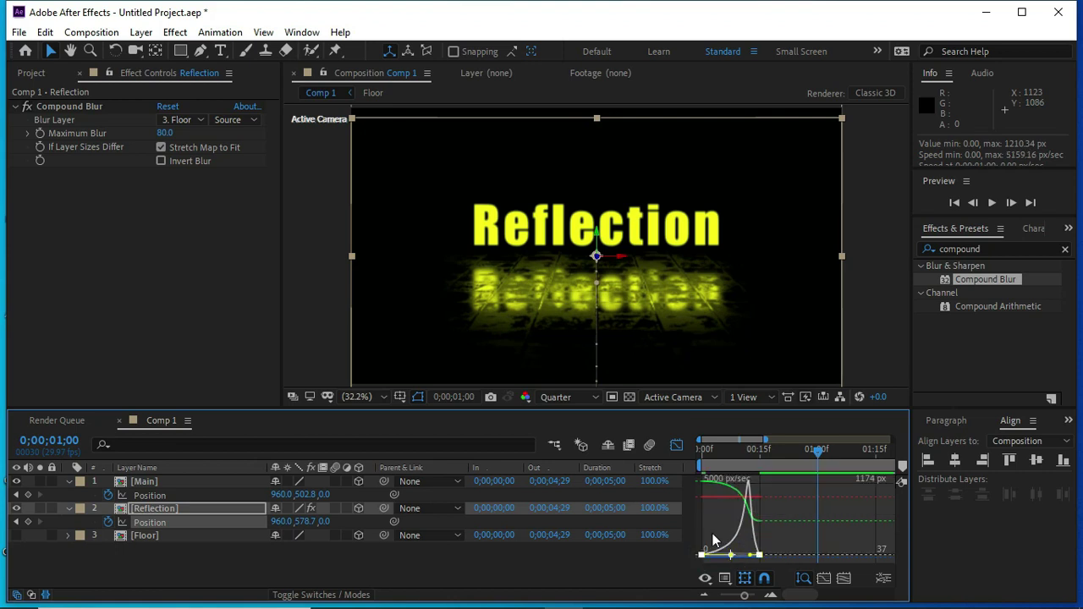
pyautogui.click(675, 446)
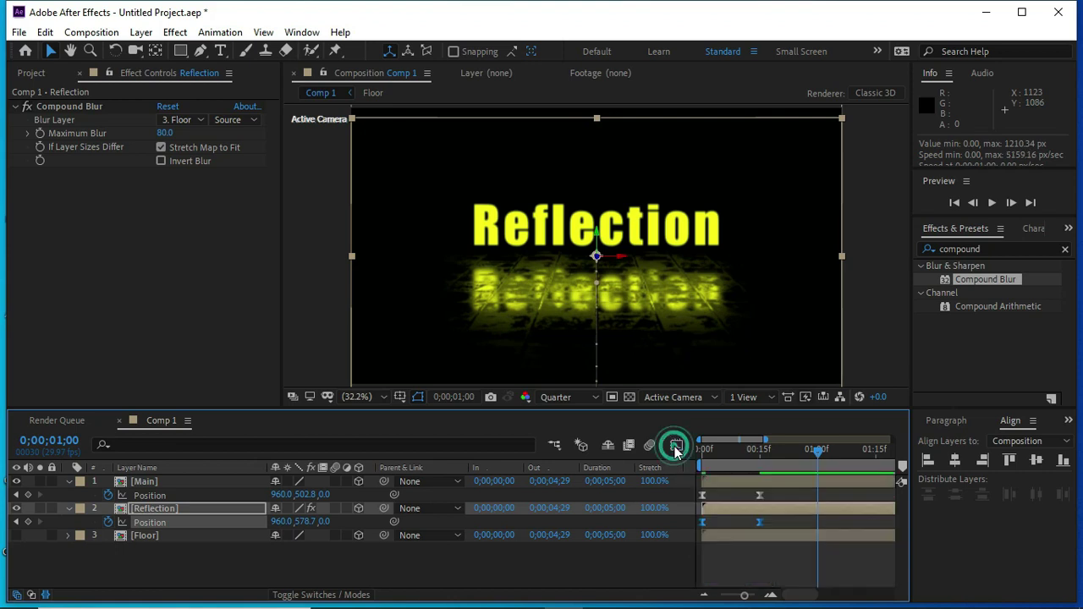
pyautogui.click(621, 571)
# Step: Preview the eased drop, end the work area at 0;00;02;21, and preview again from the start
pyautogui.click(954, 203)
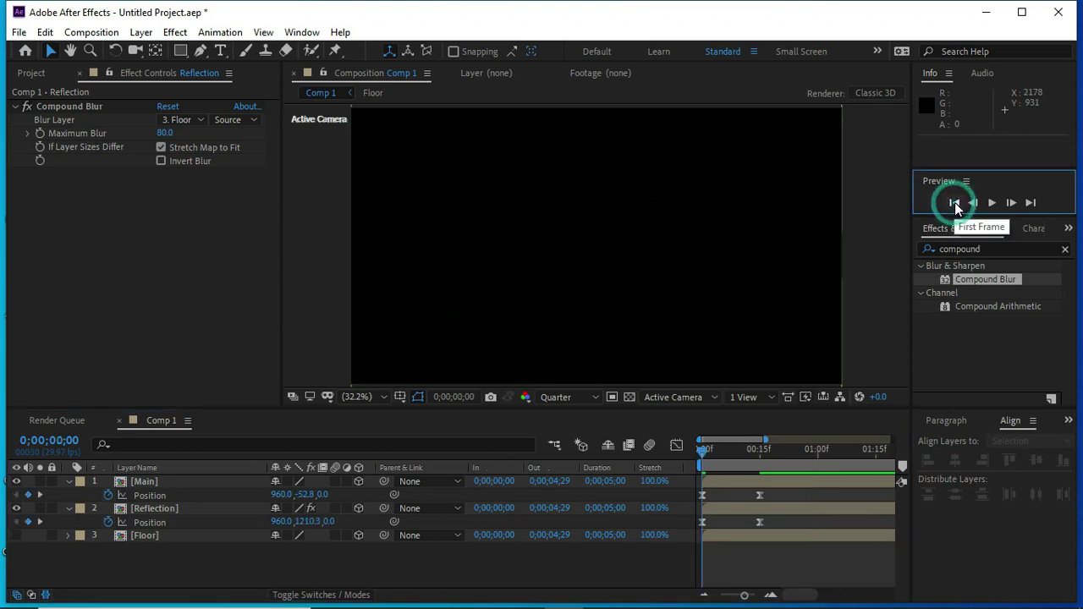
pyautogui.click(988, 204)
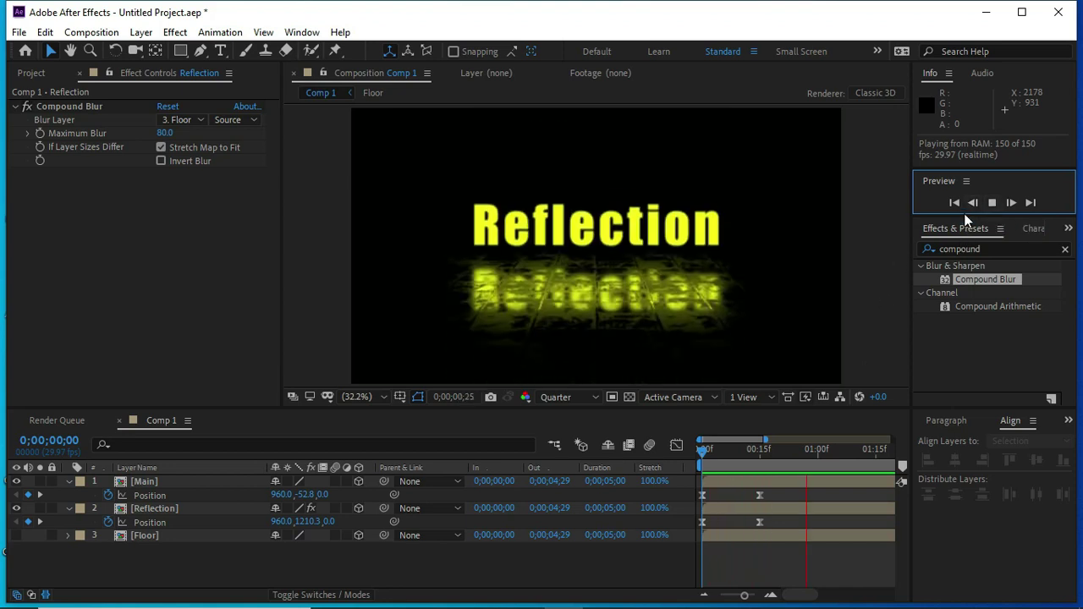
pyautogui.click(991, 203)
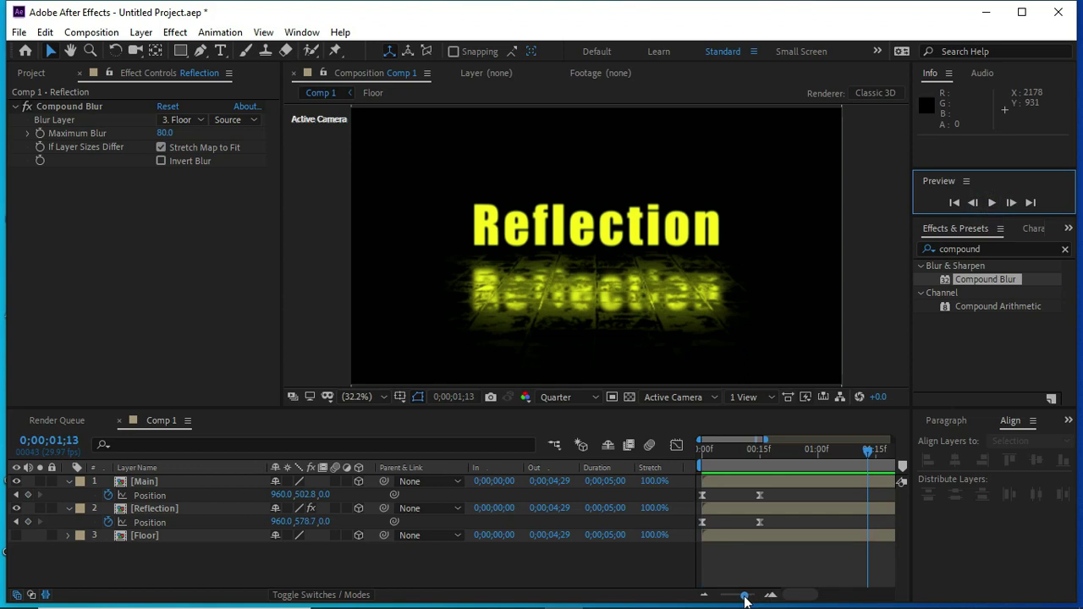
pyautogui.moveTo(748, 596); pyautogui.dragTo(720, 601)
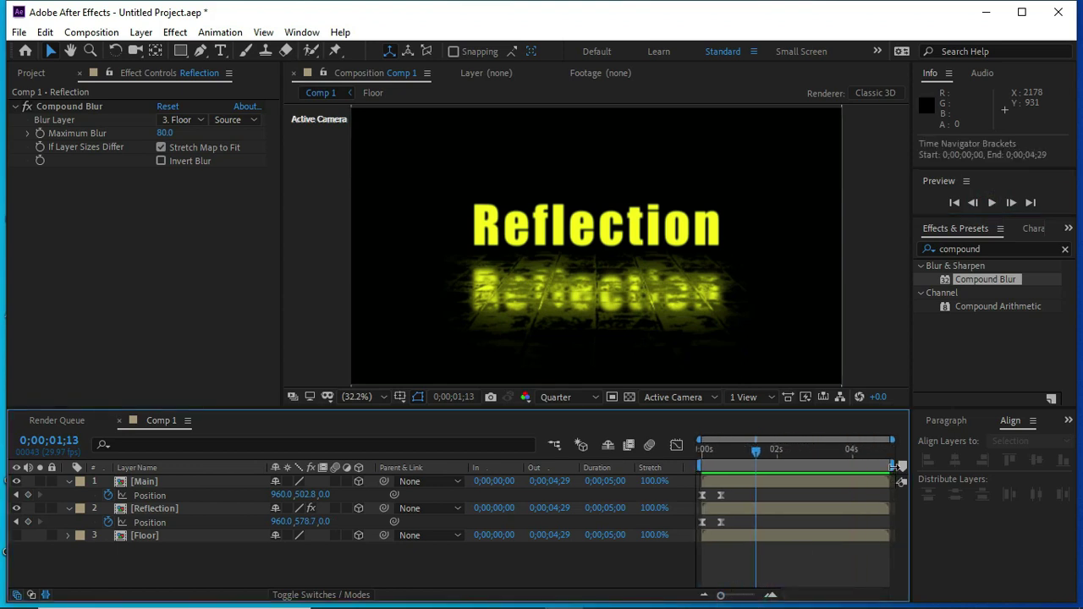
pyautogui.moveTo(891, 467); pyautogui.dragTo(808, 479)
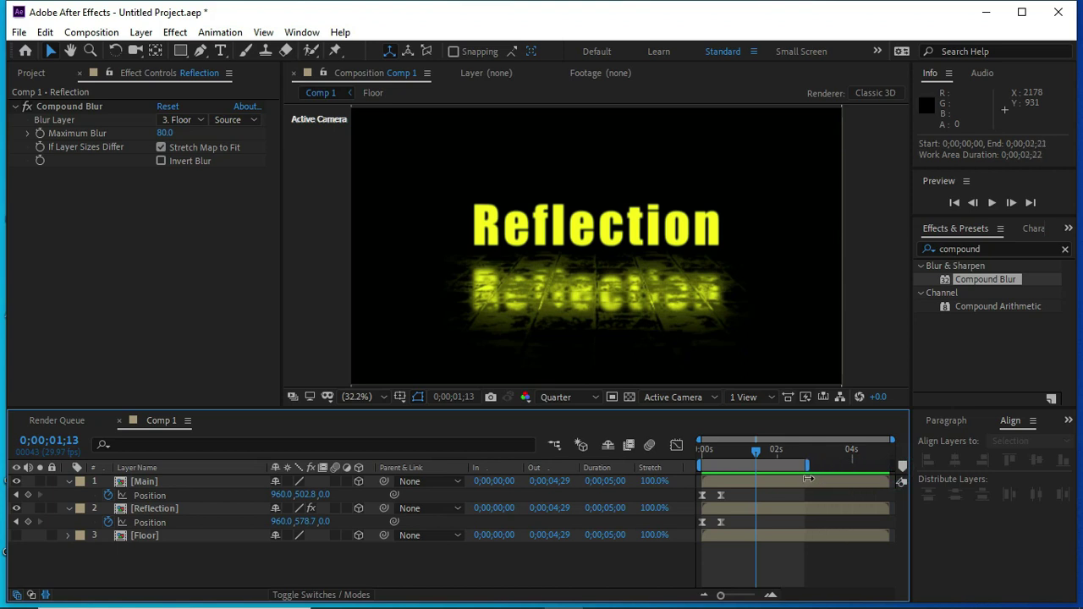
pyautogui.click(954, 203)
pyautogui.click(988, 203)
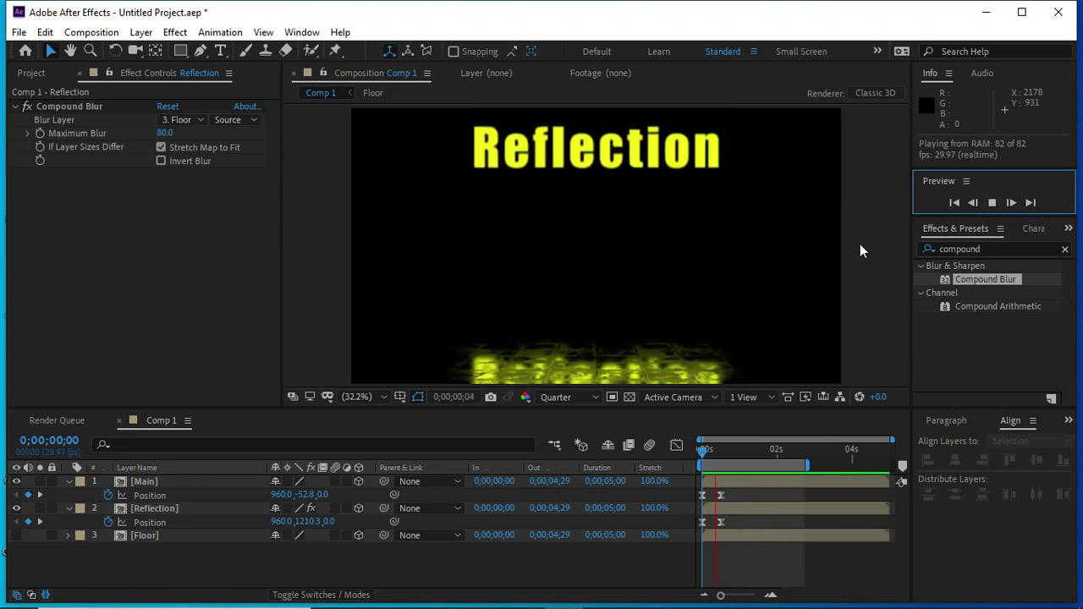
# Step: Change the viewer resolution from Quarter to Full
pyautogui.click(992, 204)
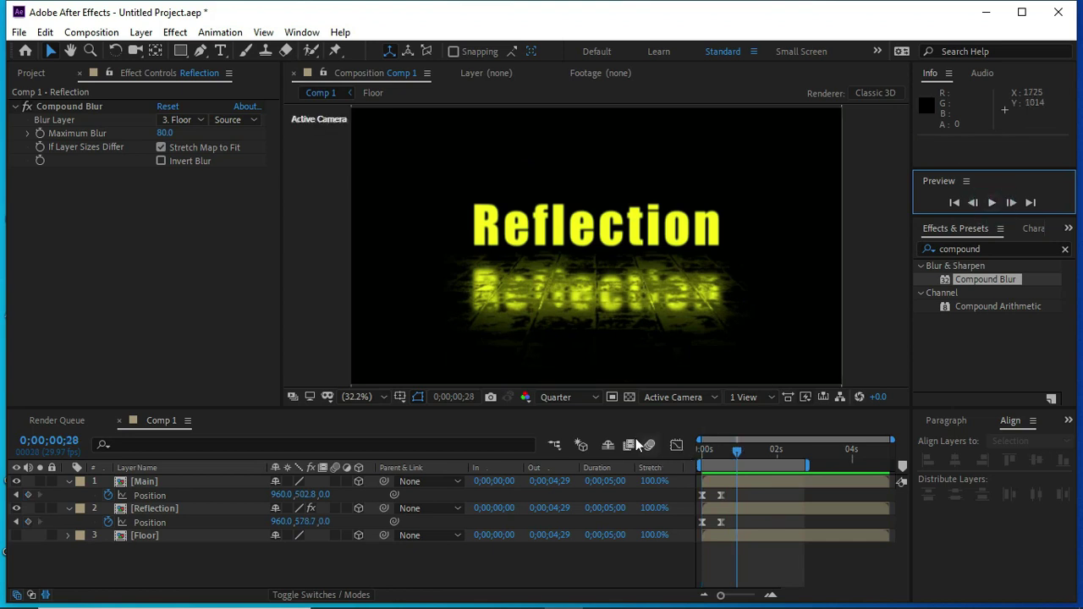
pyautogui.click(591, 401)
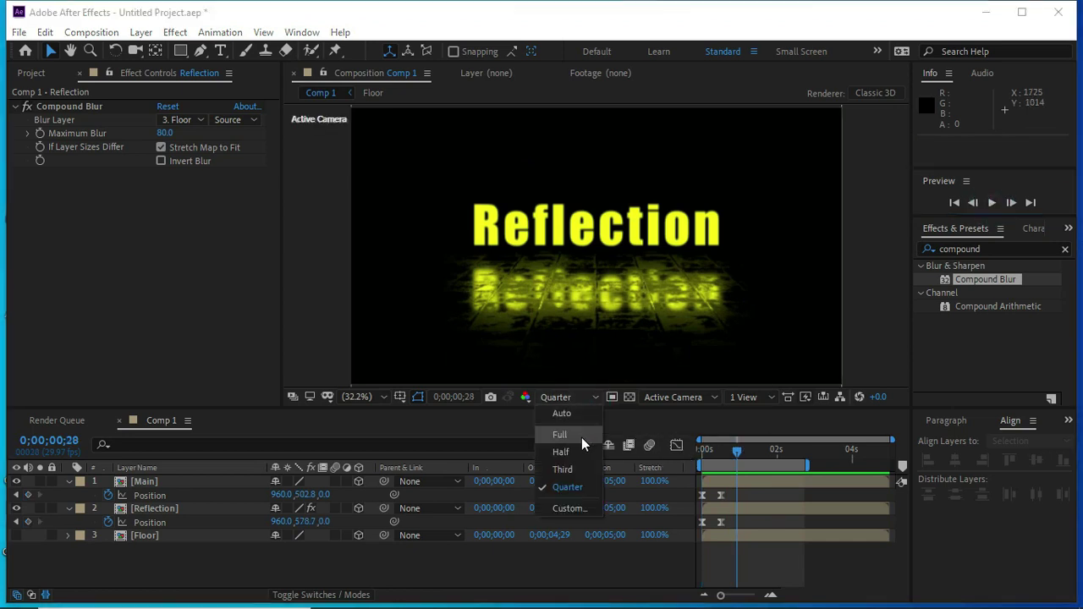
pyautogui.click(581, 436)
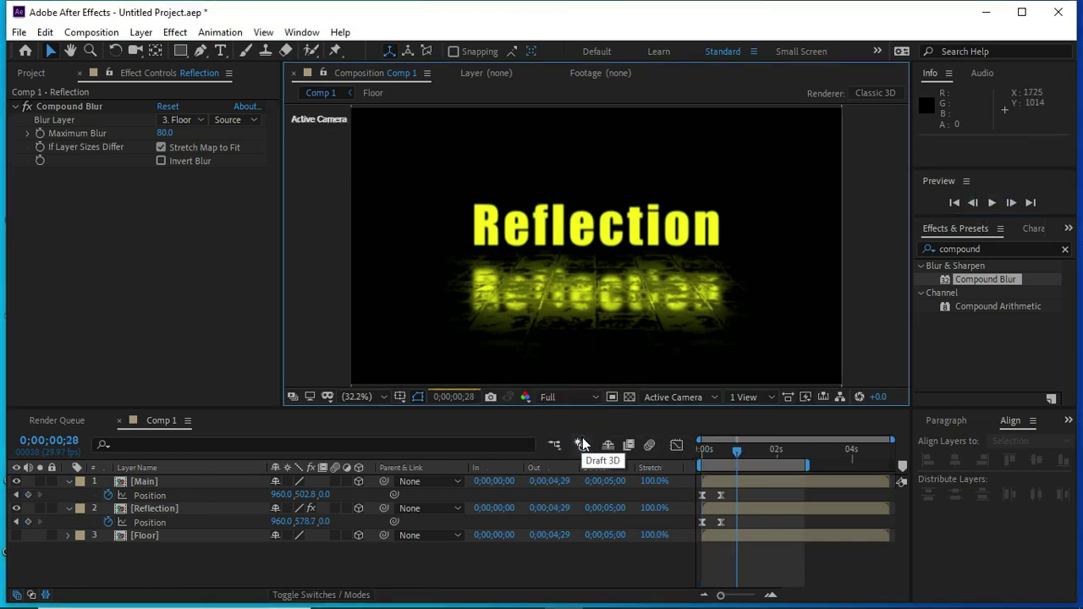
pyautogui.click(581, 443)
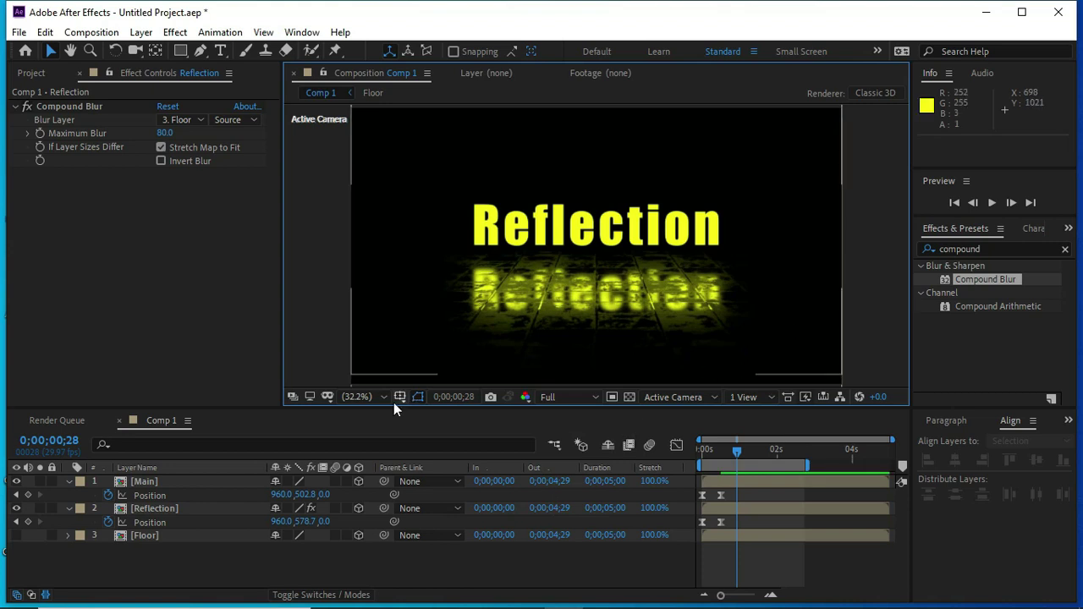
# Step: Enlarge the Composition panel and replay the preview from the first frame
pyautogui.click(464, 406)
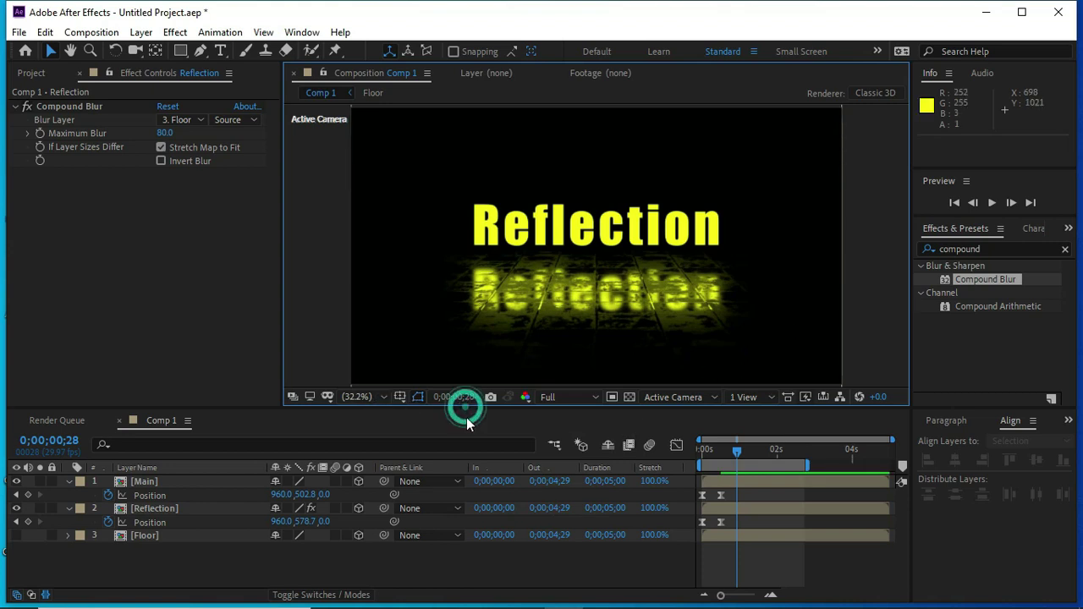
pyautogui.moveTo(467, 419); pyautogui.dragTo(465, 433)
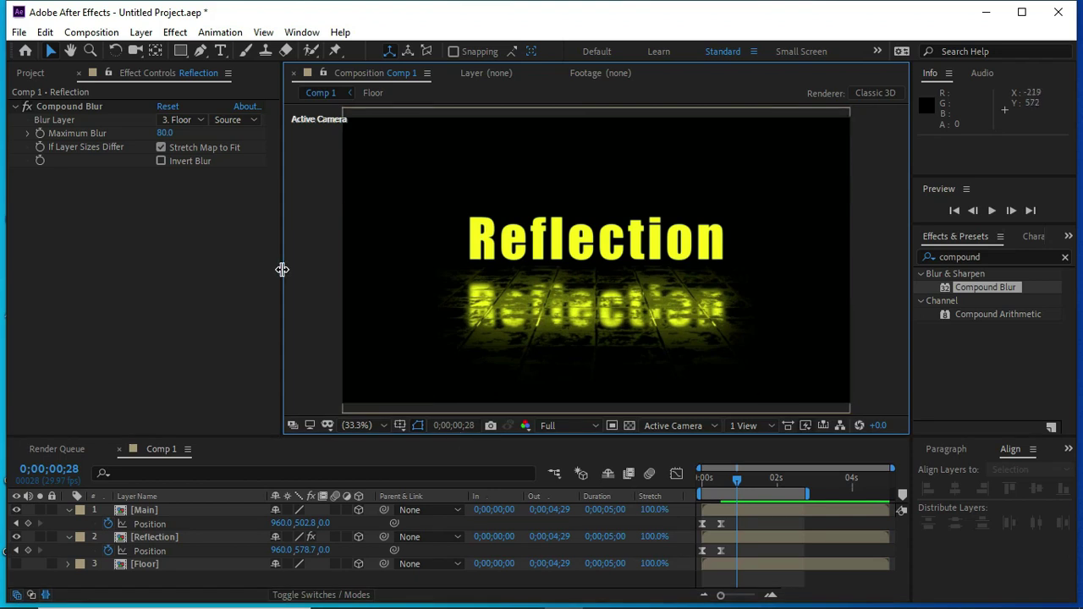
pyautogui.moveTo(281, 269); pyautogui.dragTo(205, 279)
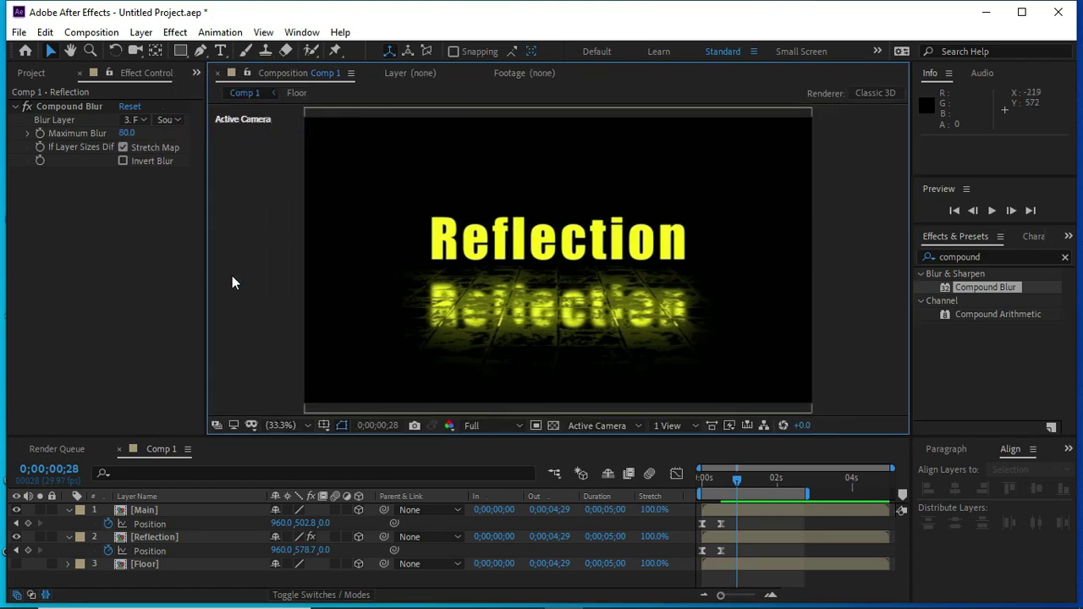
pyautogui.click(954, 211)
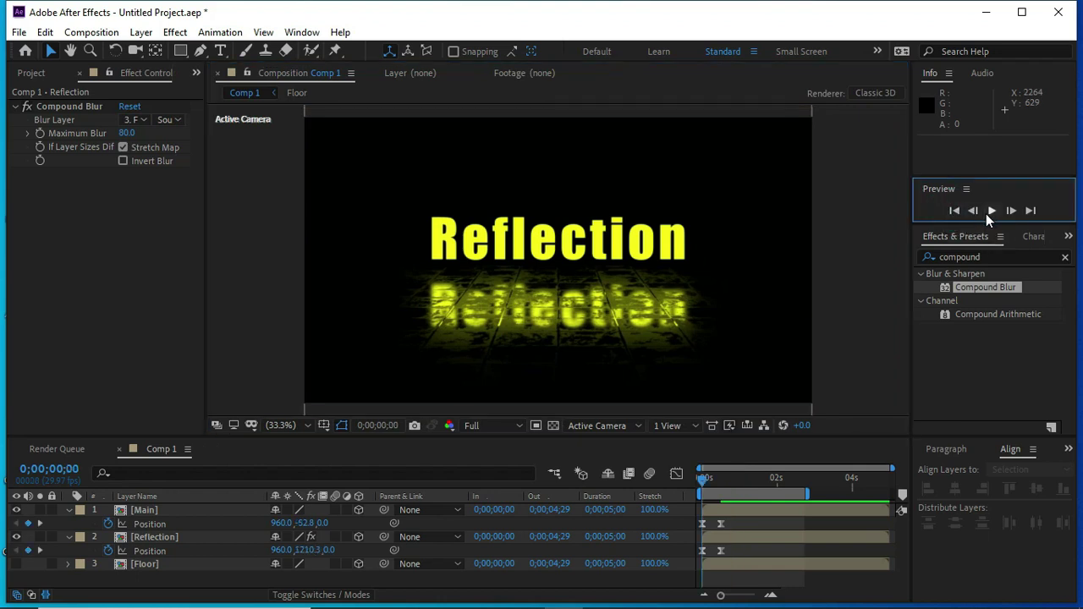
pyautogui.click(988, 212)
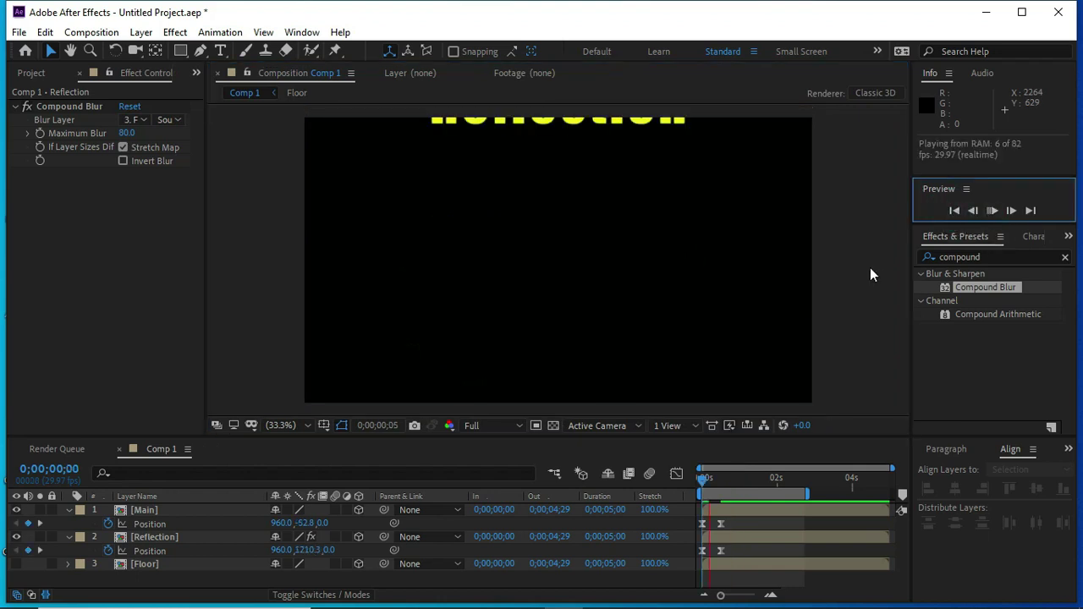